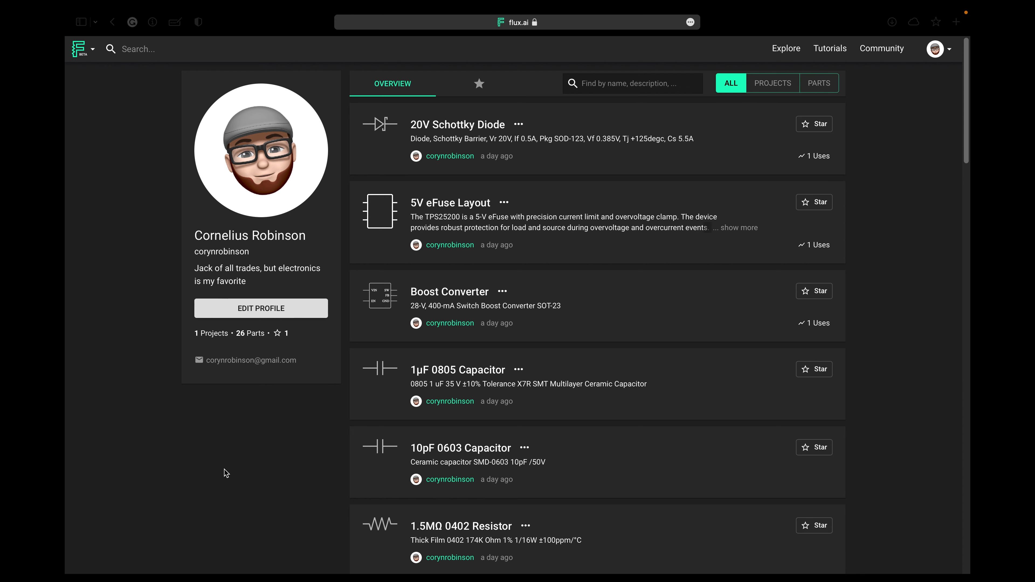
- Create a new blank project and place the 28-V, 400-mA Boost Converter in the middle of the schematic
{"action": "left_click", "coordinate": [83, 51]}
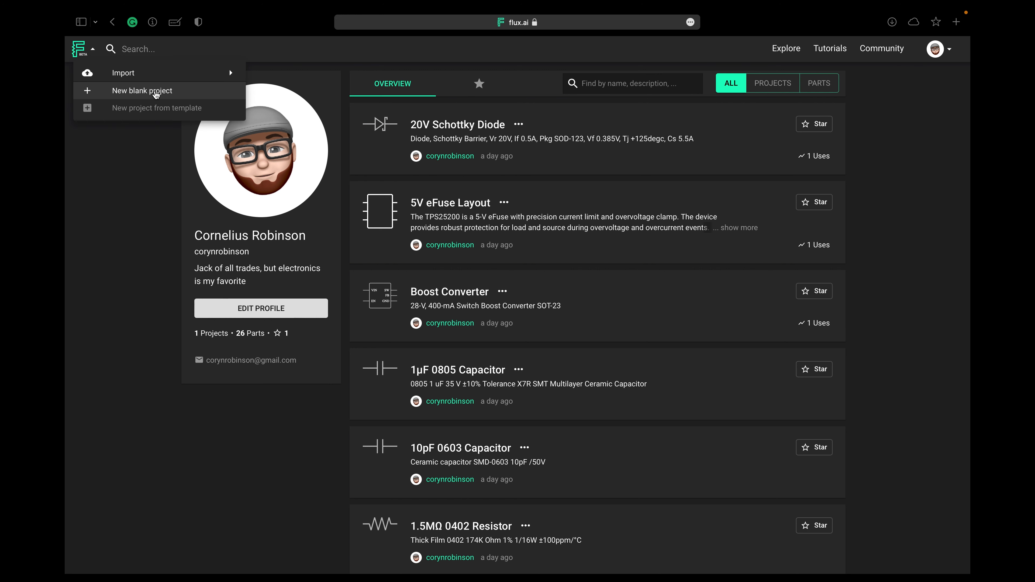
{"action": "left_click", "coordinate": [155, 92]}
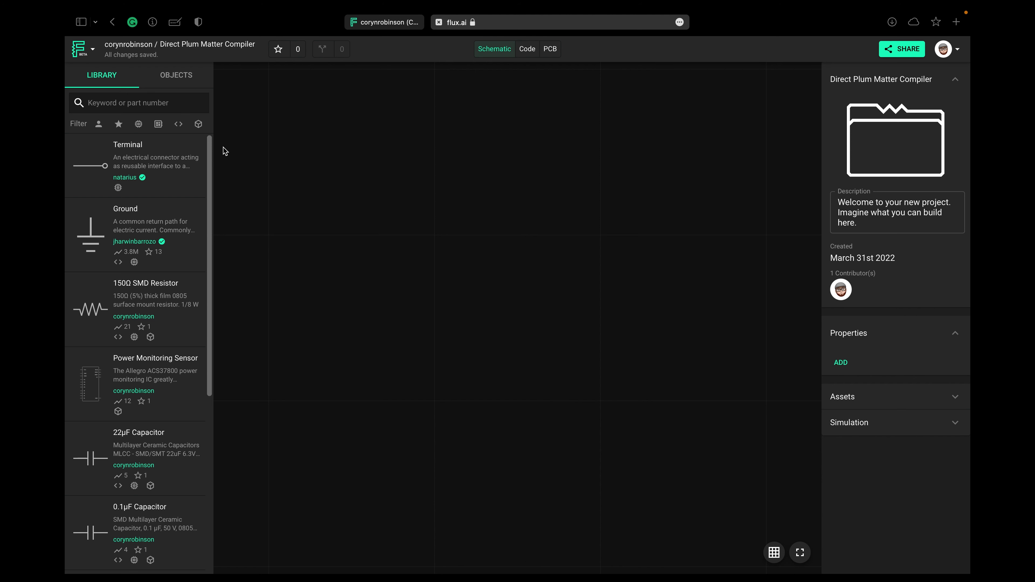
{"action": "type", "text": "boost"}
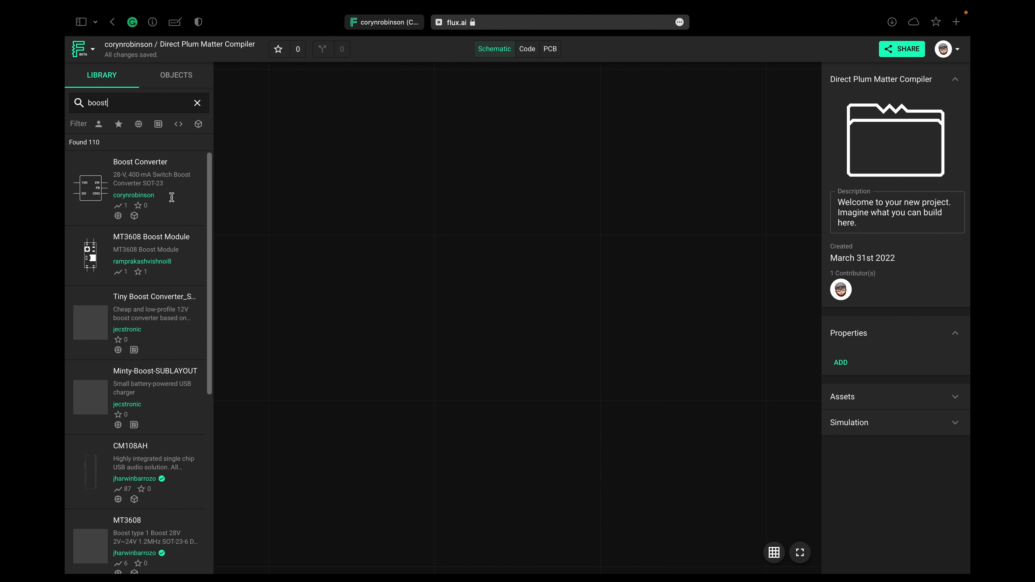
{"action": "left_click_drag", "start_coordinate": [99, 186], "coordinate": [482, 290]}
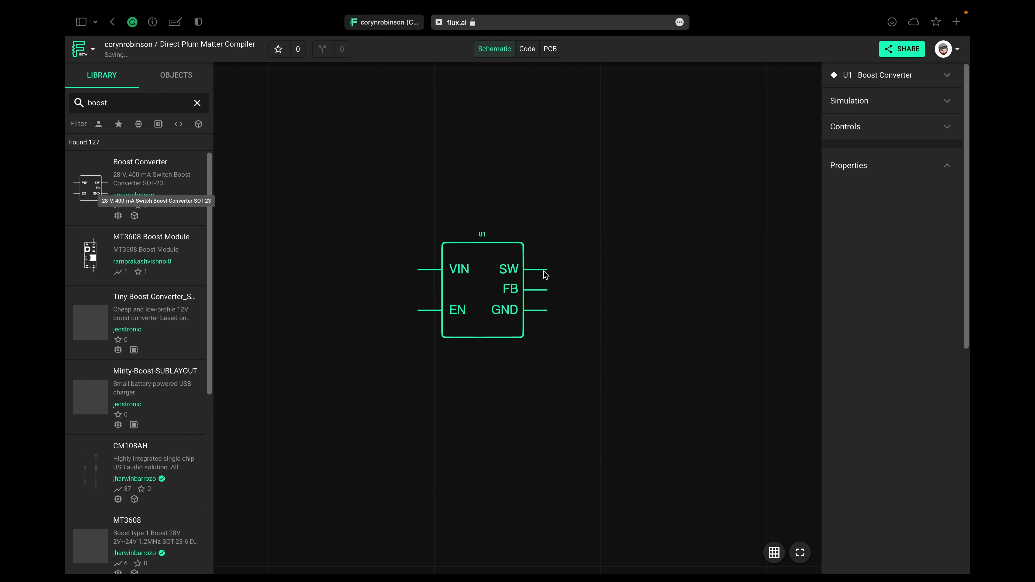
{"action": "left_click", "coordinate": [381, 168]}
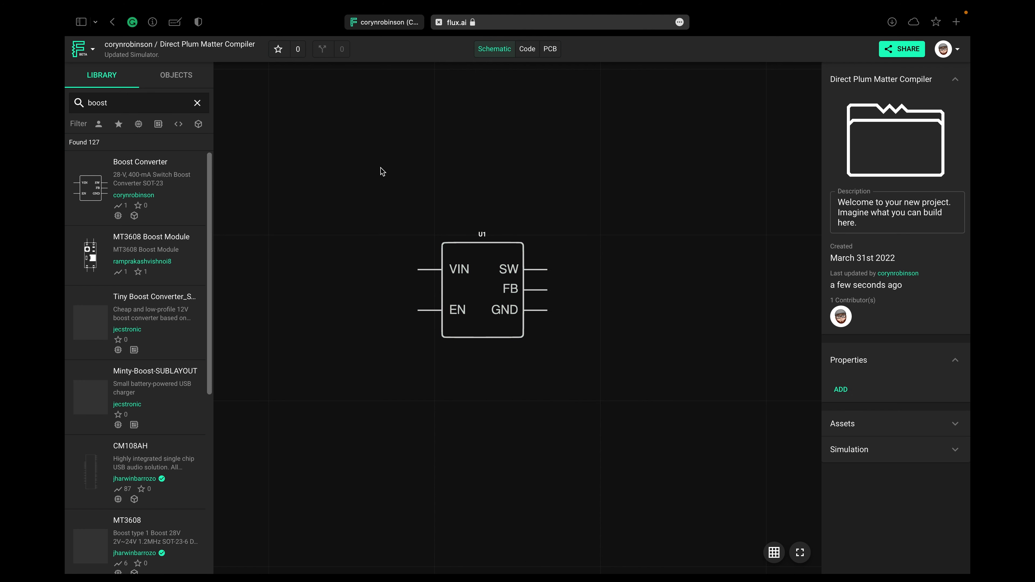
- Find the 22 µH inductor SLF12565T-220M3R5-PF in the library and place it above the boost converter
{"action": "left_click", "coordinate": [198, 103]}
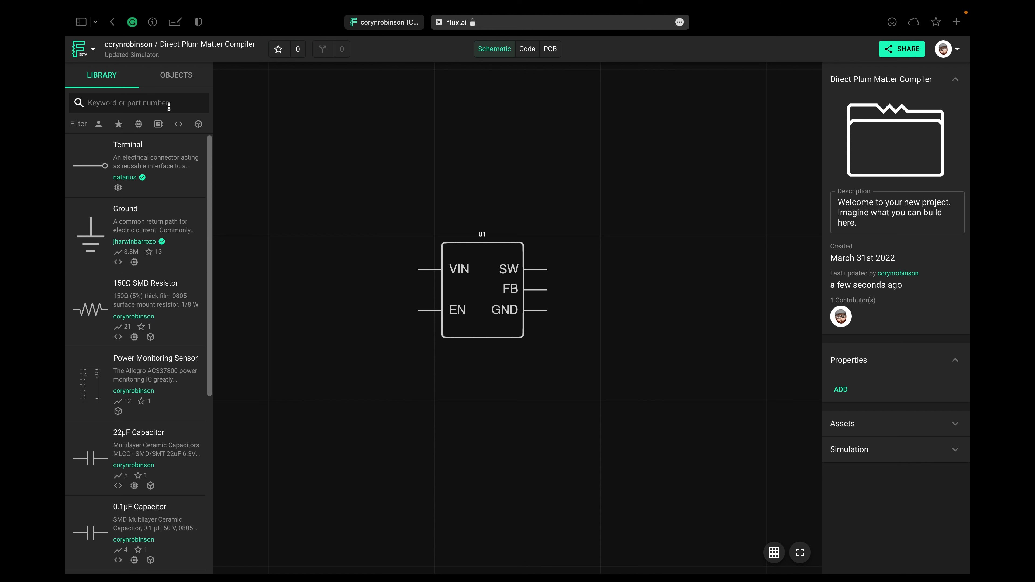
{"action": "type", "text": "22u"}
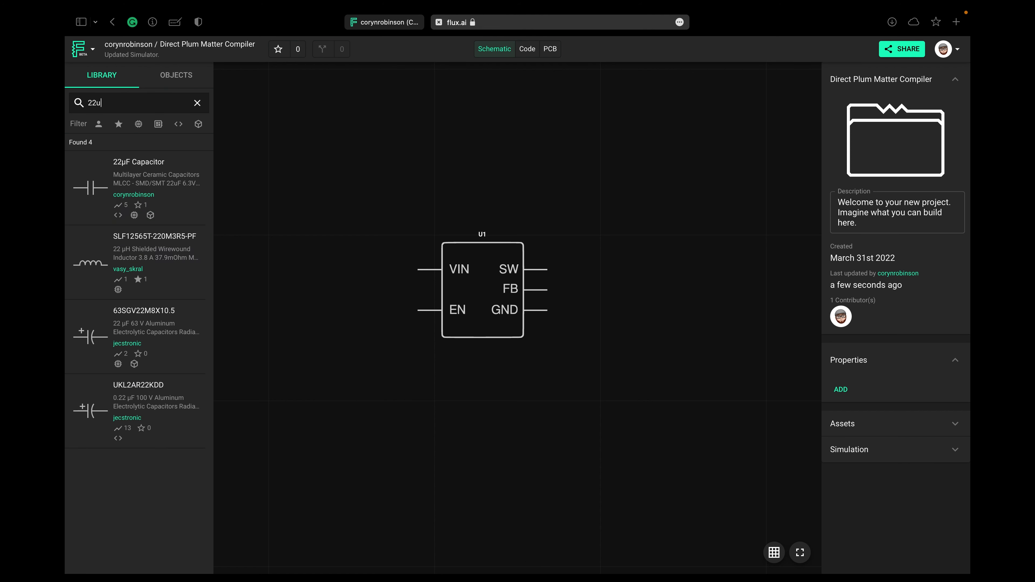
{"action": "left_click_drag", "start_coordinate": [90, 250], "coordinate": [483, 199]}
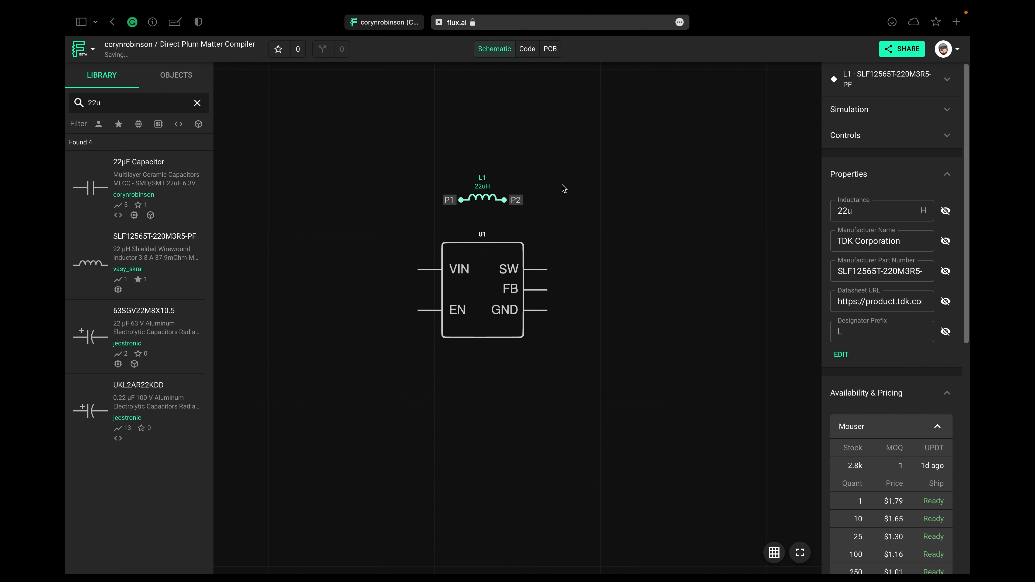
{"action": "left_click", "coordinate": [395, 172]}
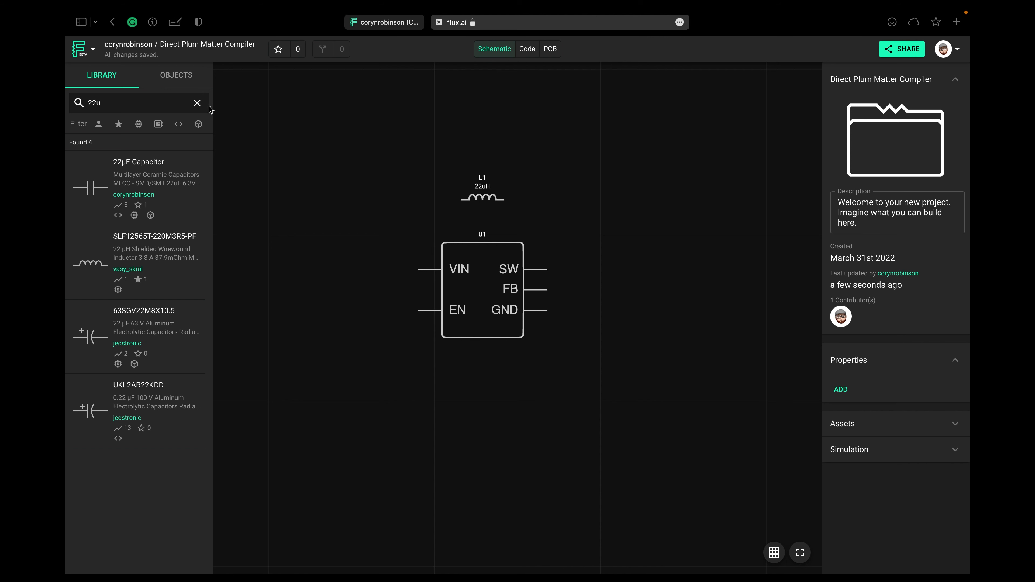
- Search the library for 4.7uF and place the 4.7µF Ceramic Capacitor to the left of the boost converter
{"action": "left_click", "coordinate": [198, 103]}
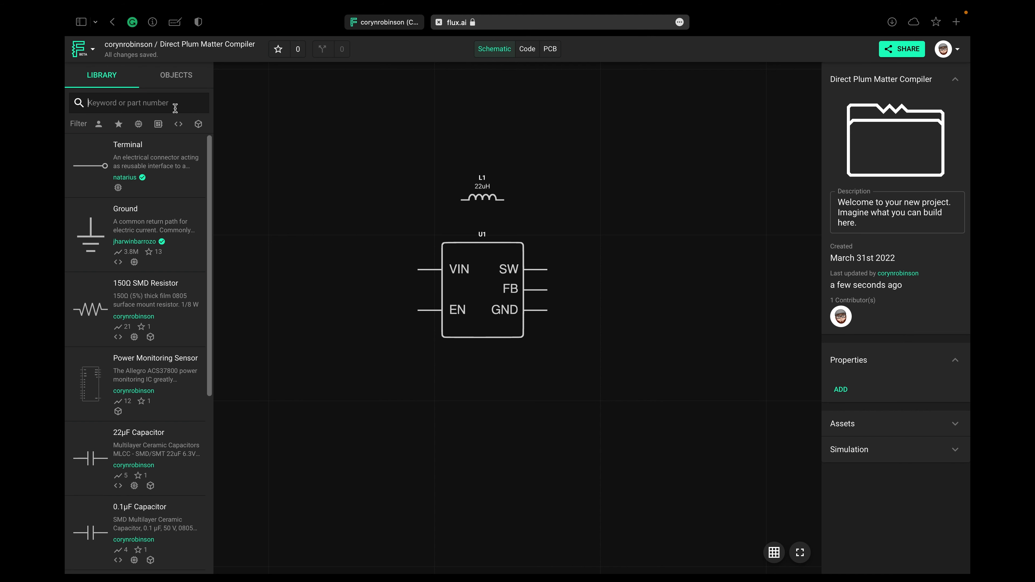
{"action": "type", "text": "4.7"}
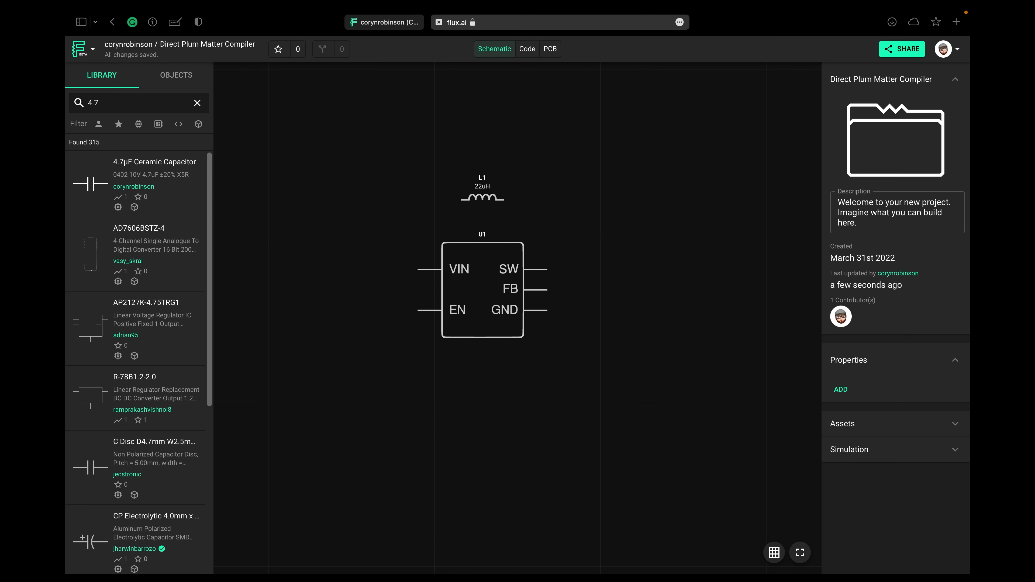
{"action": "type", "text": "uF"}
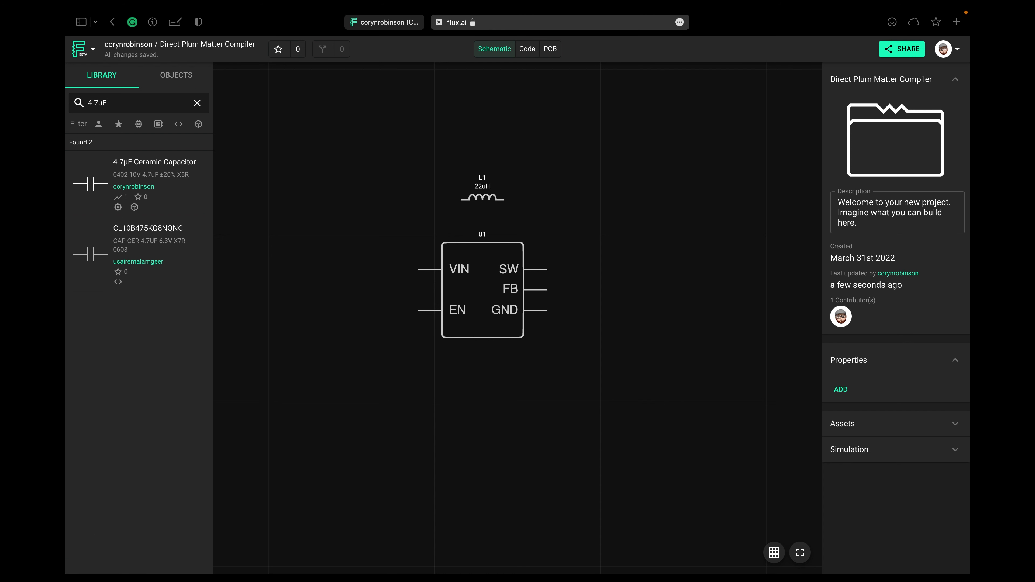
{"action": "left_click_drag", "start_coordinate": [160, 173], "coordinate": [376, 278]}
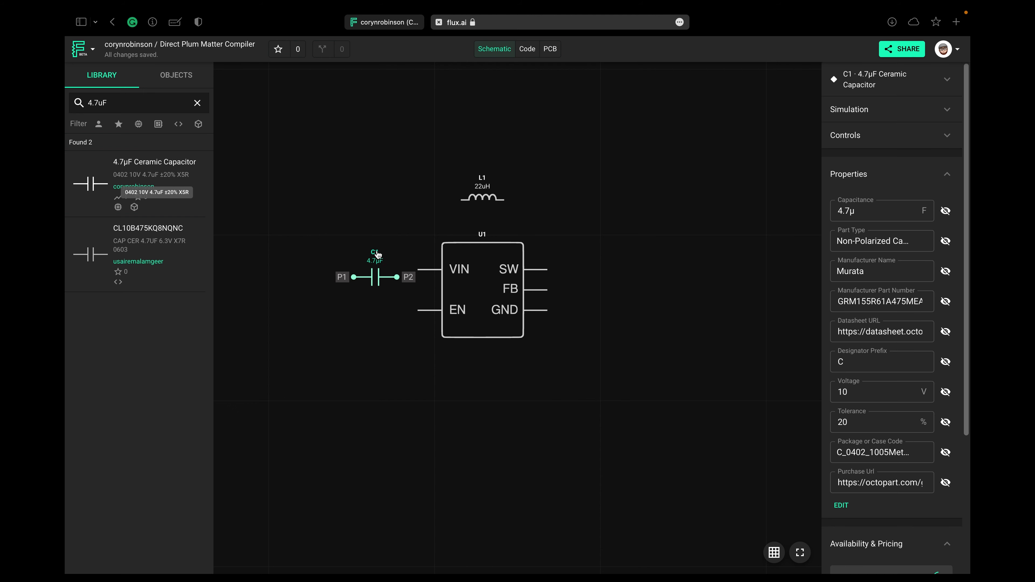
{"action": "left_click", "coordinate": [348, 197]}
- Find the 20V Schottky Diode in the library and place it to the right of the boost converter
{"action": "left_click", "coordinate": [198, 102]}
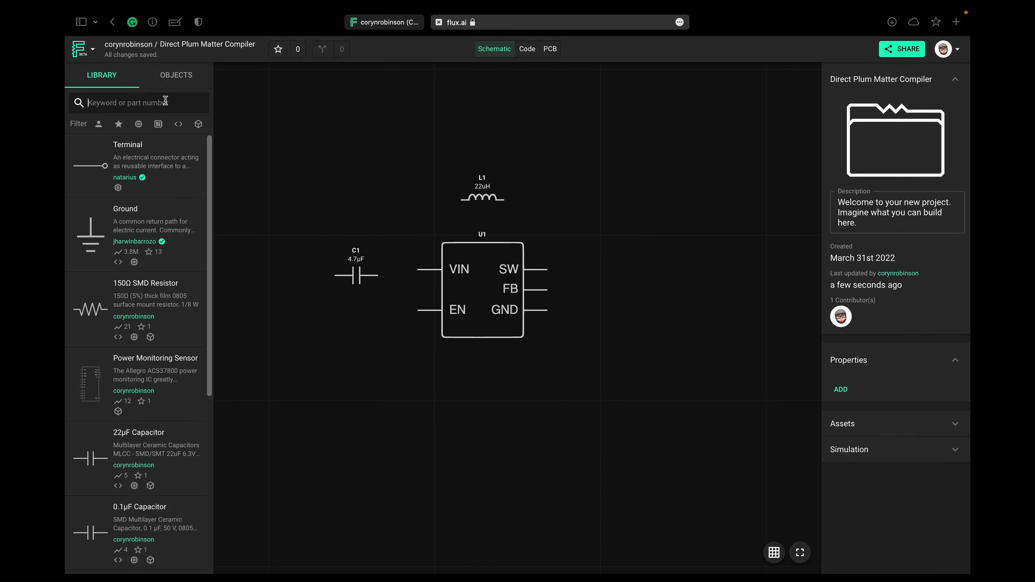
{"action": "type", "text": "schot"}
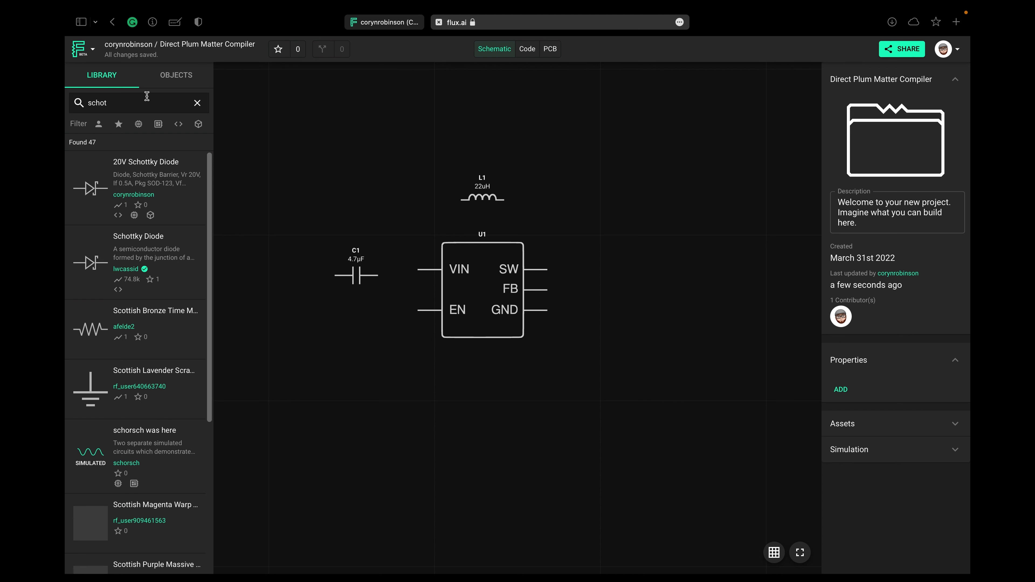
{"action": "left_click_drag", "start_coordinate": [162, 197], "coordinate": [666, 265]}
- Wire the inductor between the converter's VIN and SW pins, and tie the EN pin to VIN
{"action": "mouse_move", "coordinate": [462, 204]}
{"action": "left_mouse_down"}
{"action": "mouse_move", "coordinate": [420, 214]}
{"action": "mouse_move", "coordinate": [400, 270]}
{"action": "mouse_move", "coordinate": [416, 270]}
{"action": "left_mouse_up"}
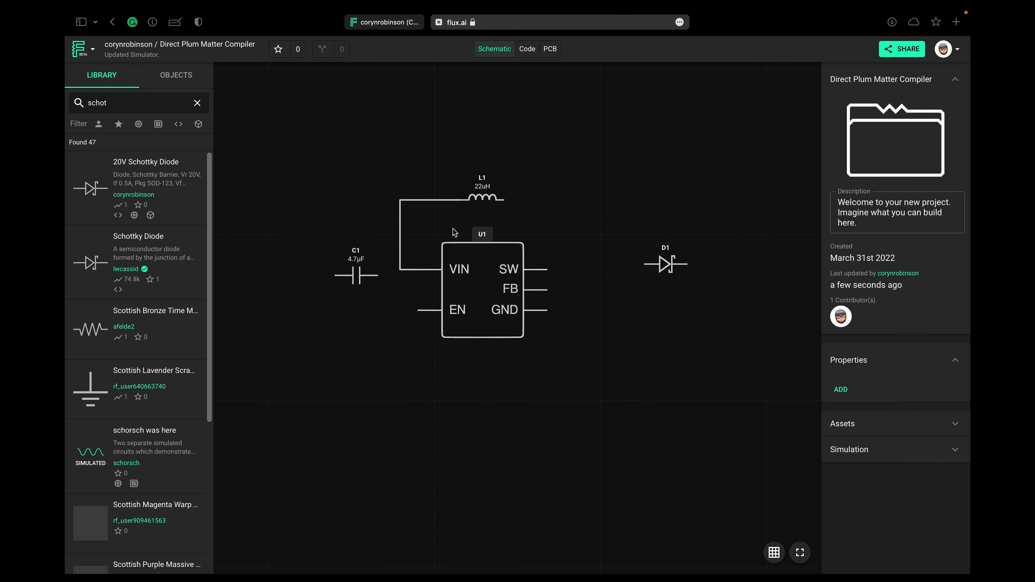
{"action": "left_click_drag", "start_coordinate": [418, 310], "coordinate": [400, 270]}
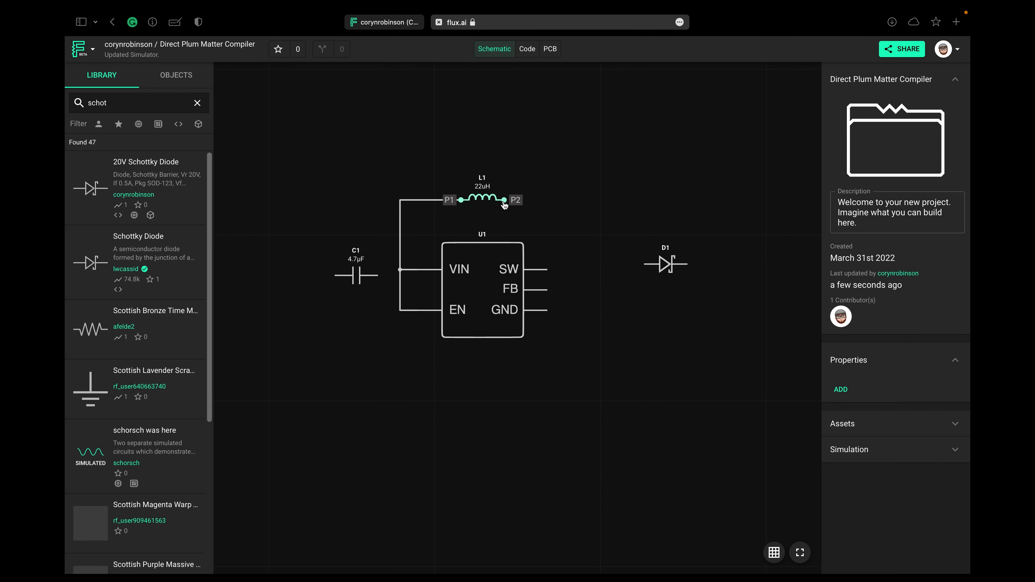
{"action": "mouse_move", "coordinate": [504, 203]}
{"action": "left_mouse_down"}
{"action": "mouse_move", "coordinate": [566, 212]}
{"action": "mouse_move", "coordinate": [559, 270]}
{"action": "left_mouse_up"}
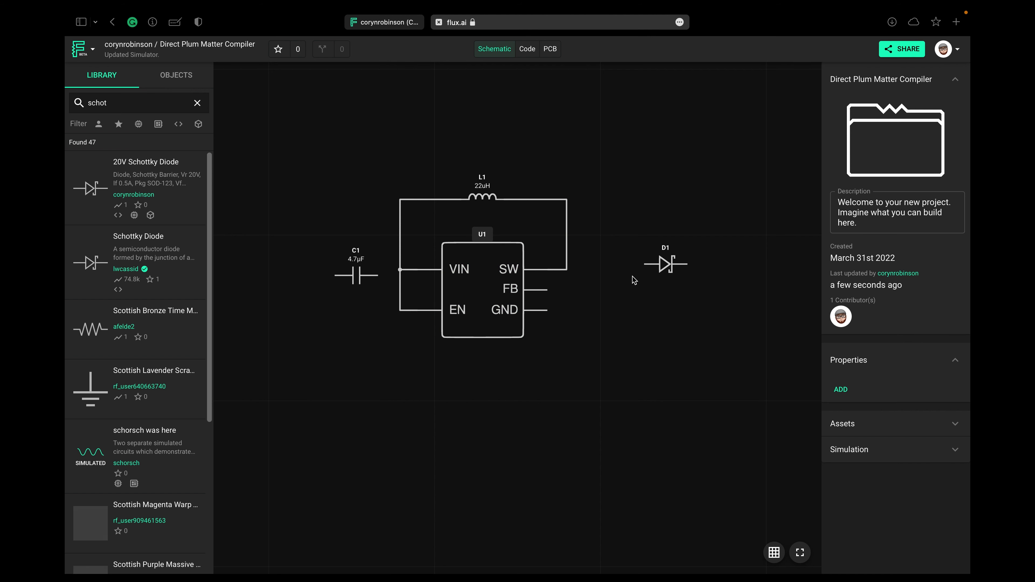
- Move the Schottky diode closer in line with the SW pin and wire its anode to the SW net
{"action": "left_click_drag", "start_coordinate": [668, 268], "coordinate": [621, 272]}
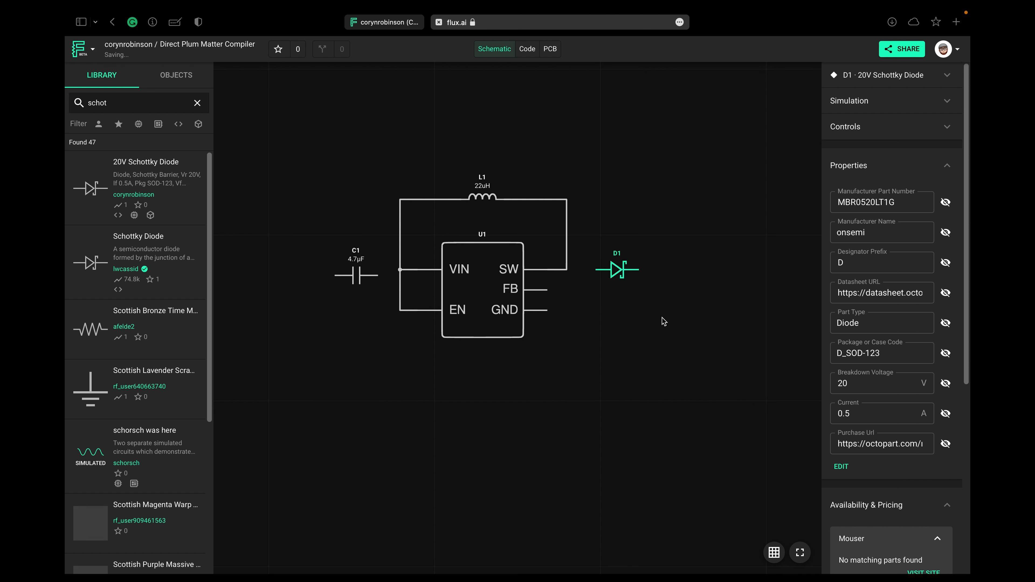
{"action": "left_click", "coordinate": [588, 276]}
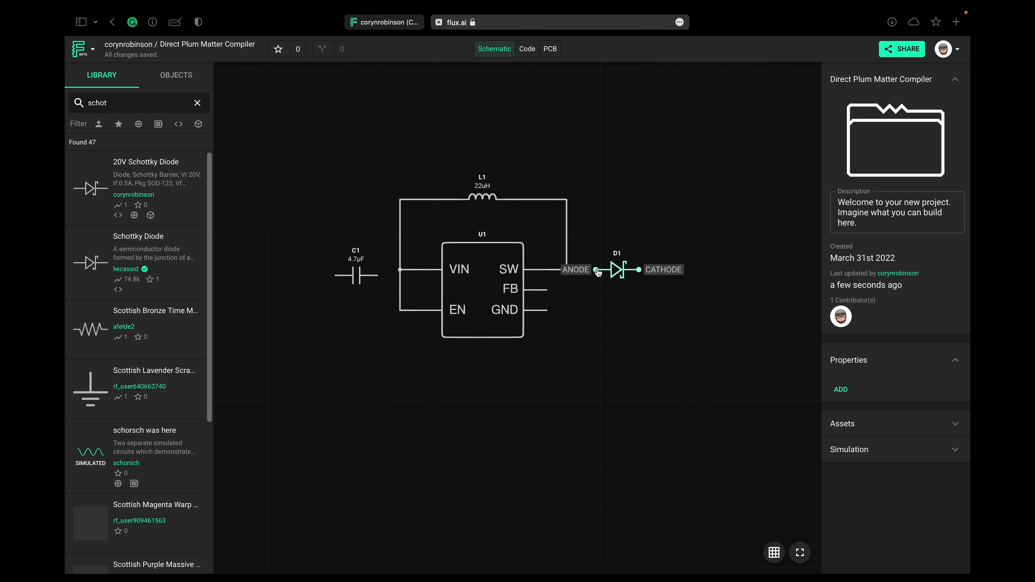
{"action": "left_click_drag", "start_coordinate": [596, 269], "coordinate": [566, 269]}
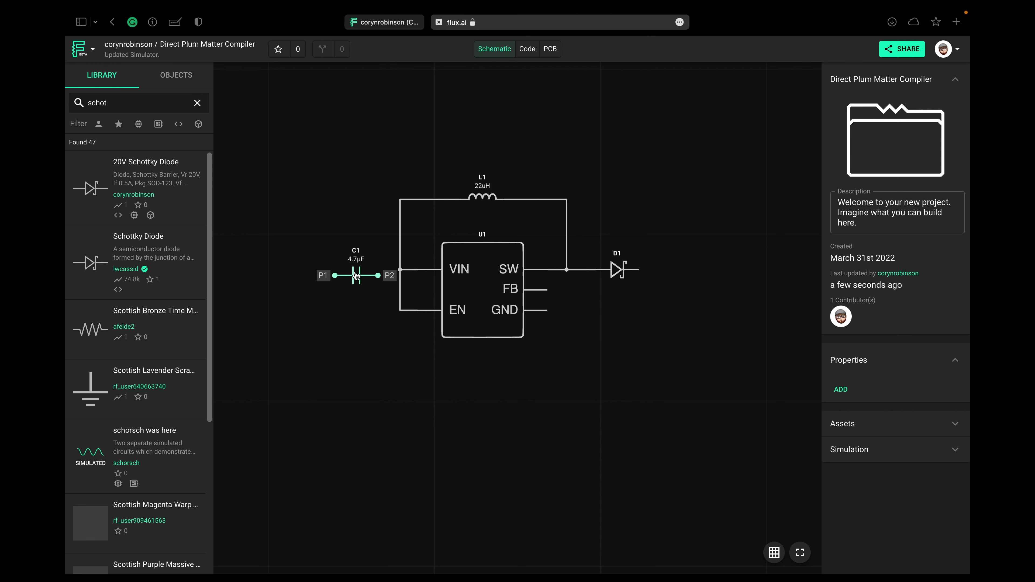
- Move the 4.7µF capacitor slightly away from the converter and rotate it right so it stands vertically
{"action": "left_click_drag", "start_coordinate": [356, 276], "coordinate": [345, 276]}
{"action": "right_click", "coordinate": [344, 275]}
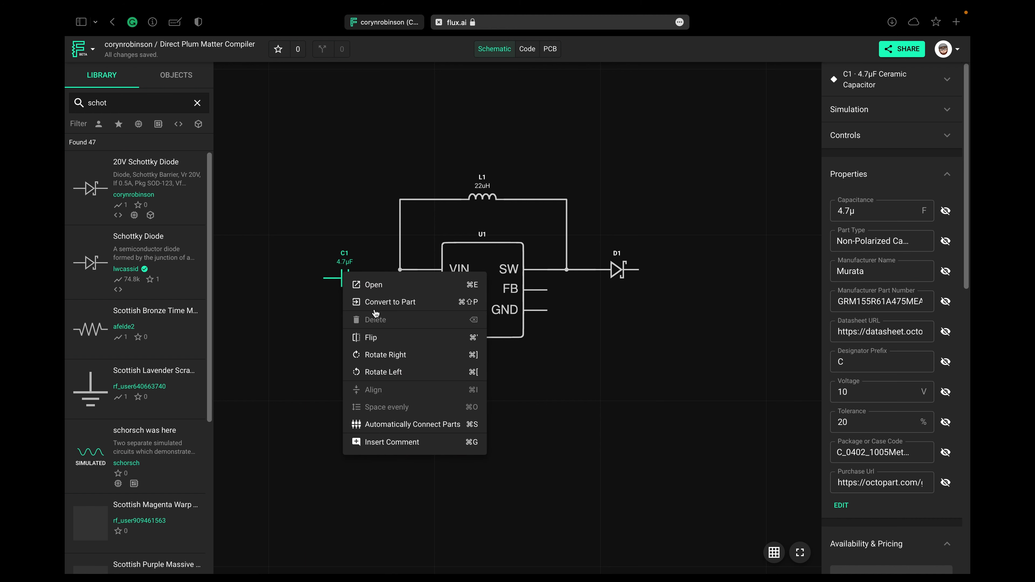
{"action": "left_click", "coordinate": [396, 355]}
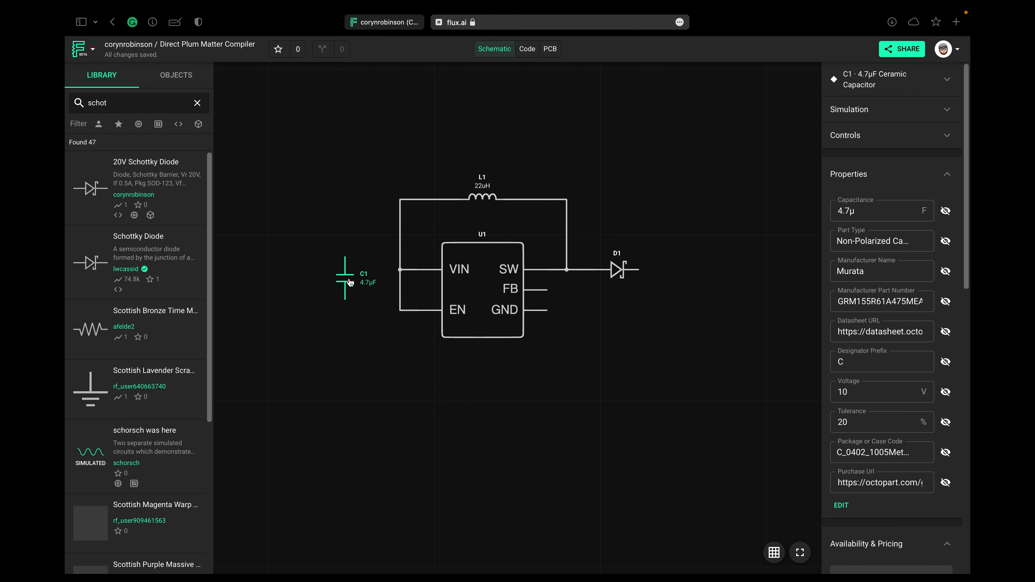
- Lower the 4.7µF capacitor slightly, then wire its upper pin to the VIN net and its lower pin to the converter's GND
{"action": "left_click_drag", "start_coordinate": [349, 281], "coordinate": [349, 297]}
{"action": "left_click", "coordinate": [354, 267]}
{"action": "left_click_drag", "start_coordinate": [344, 271], "coordinate": [401, 265]}
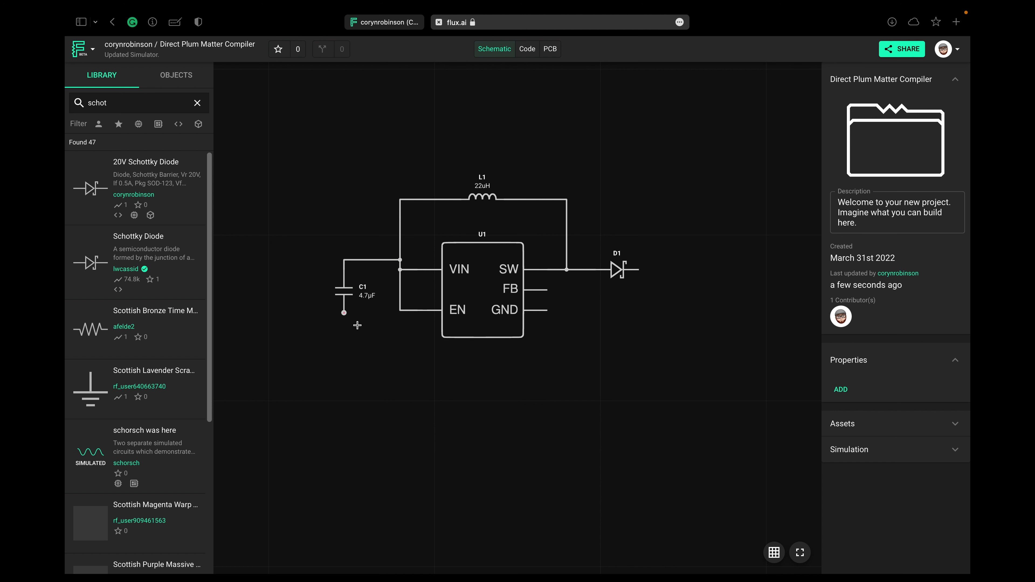
{"action": "mouse_move", "coordinate": [345, 313]}
{"action": "left_mouse_down"}
{"action": "mouse_move", "coordinate": [583, 362]}
{"action": "mouse_move", "coordinate": [570, 322]}
{"action": "mouse_move", "coordinate": [547, 310]}
{"action": "left_mouse_up"}
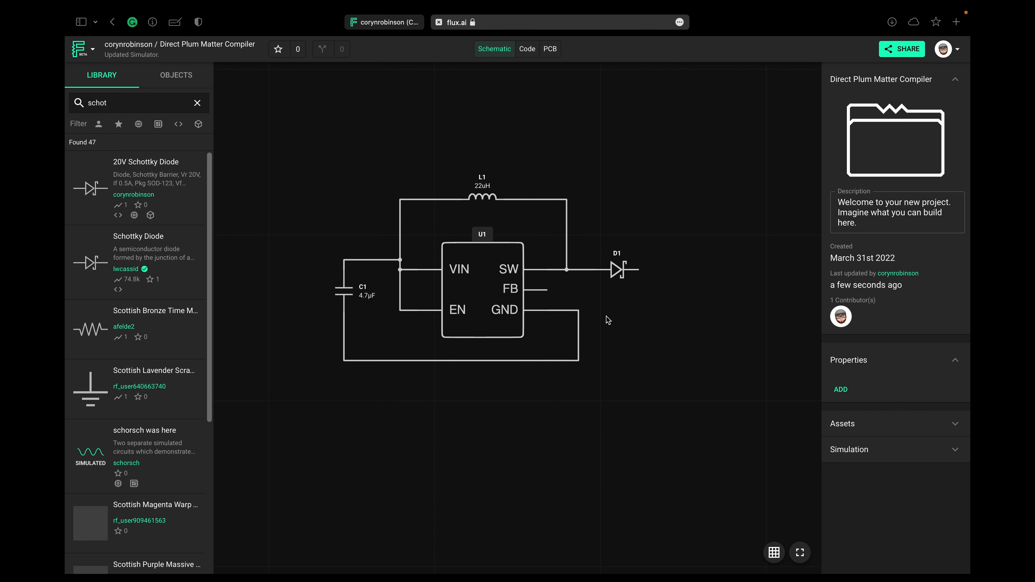
- Place the 1.5MΩ 0402 Resistor to the right of the diode, rotated right to vertical and just below the diode's line
{"action": "left_click", "coordinate": [197, 107]}
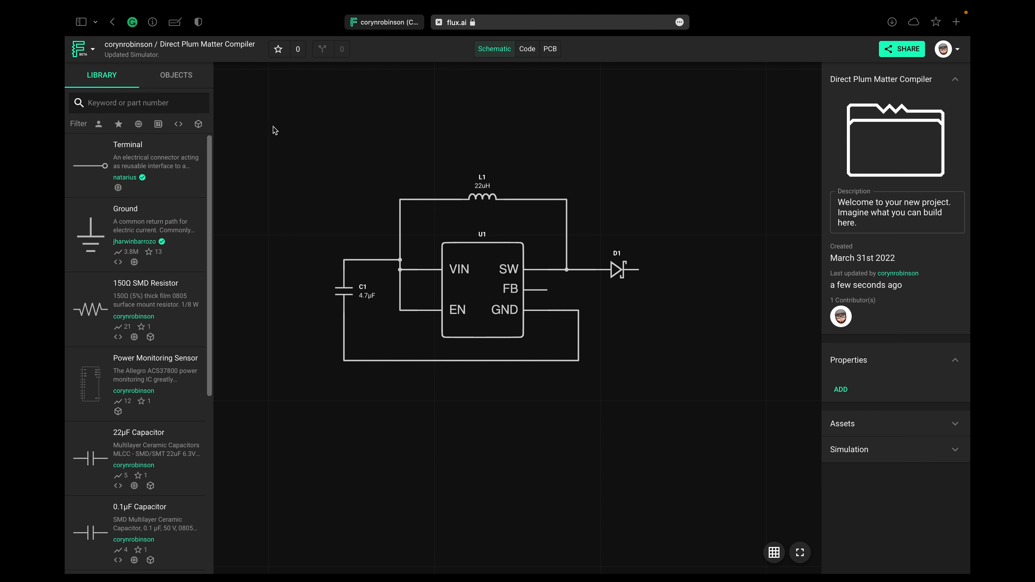
{"action": "type", "text": "1.5"}
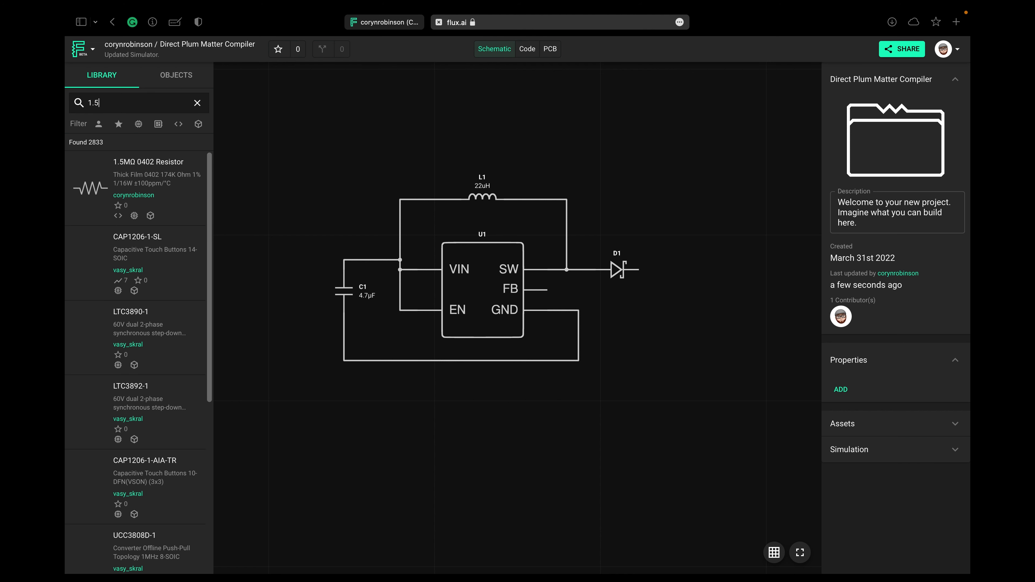
{"action": "type", "text": "M"}
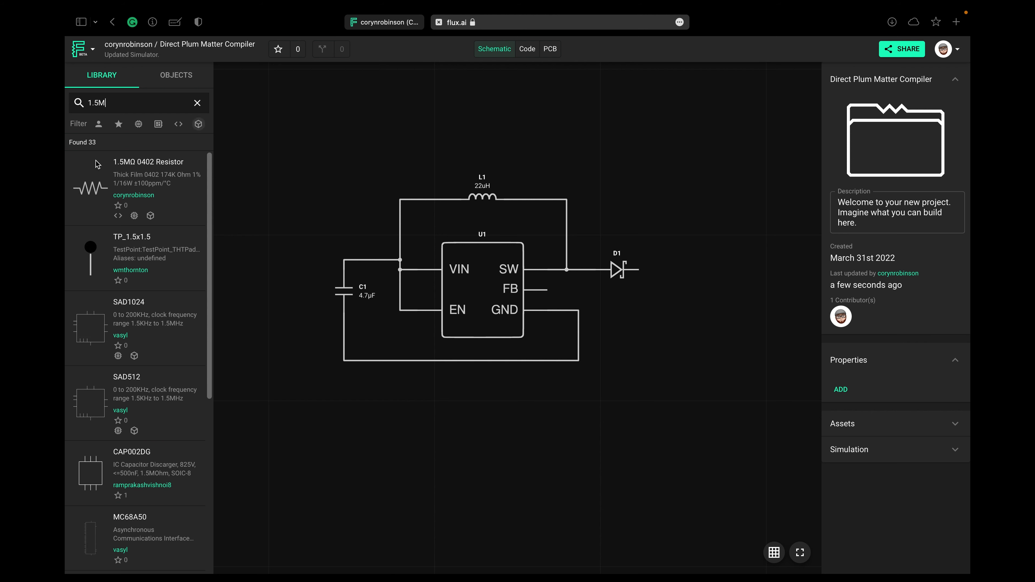
{"action": "left_click_drag", "start_coordinate": [83, 174], "coordinate": [703, 282]}
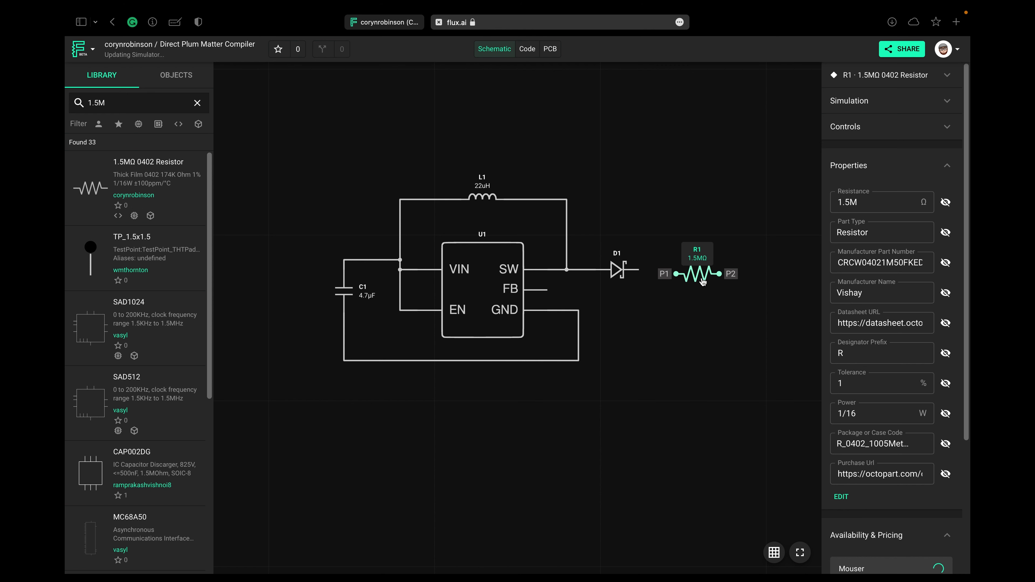
{"action": "right_click", "coordinate": [696, 280]}
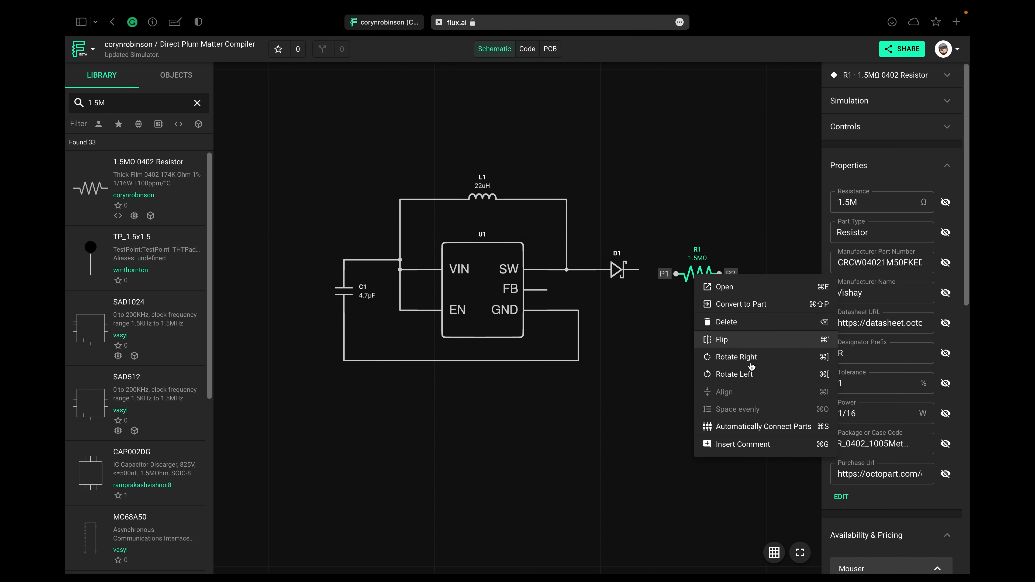
{"action": "left_click", "coordinate": [736, 357]}
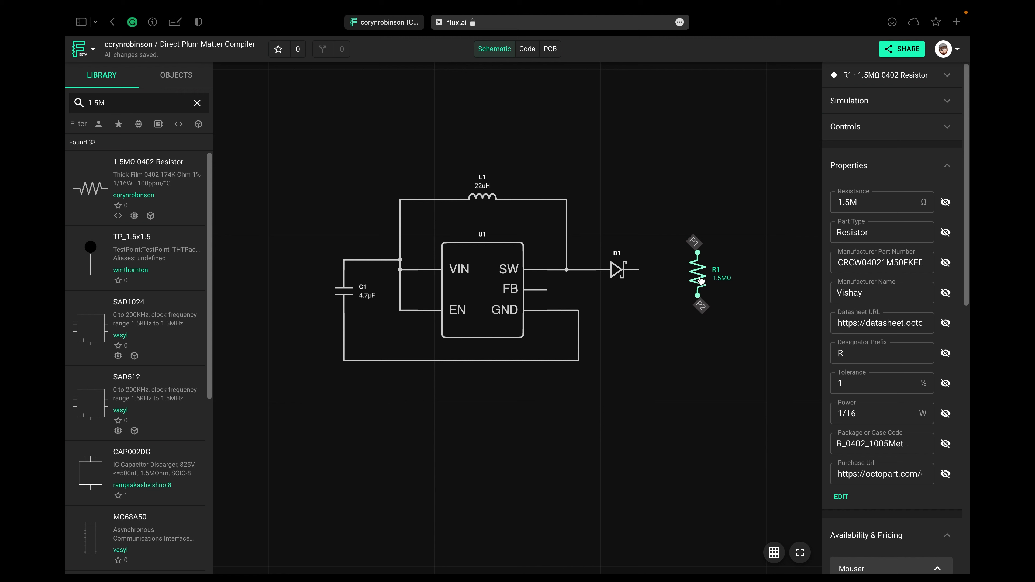
{"action": "left_click_drag", "start_coordinate": [689, 301], "coordinate": [690, 299]}
{"action": "left_click", "coordinate": [739, 341]}
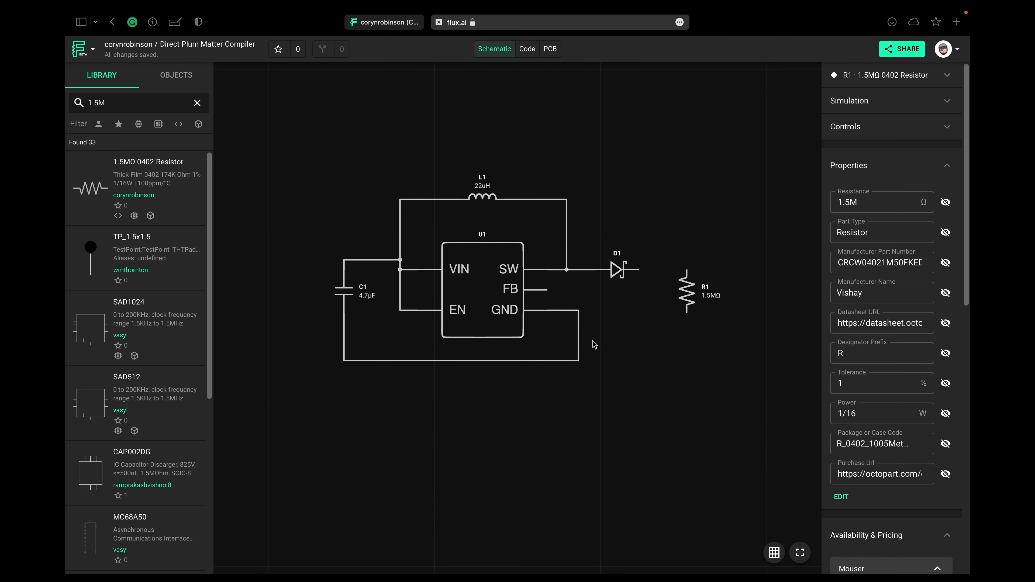
- Place the 174kΩ 0402 Resistor directly below the 1.5MΩ resistor, rotated right so it stands vertically
{"action": "left_click", "coordinate": [197, 103]}
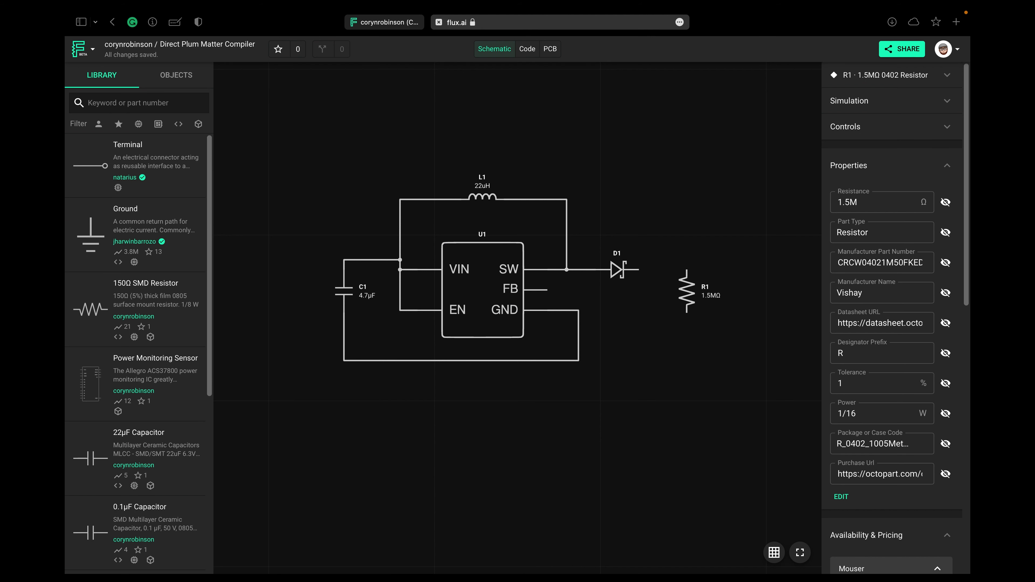
{"action": "type", "text": "174"}
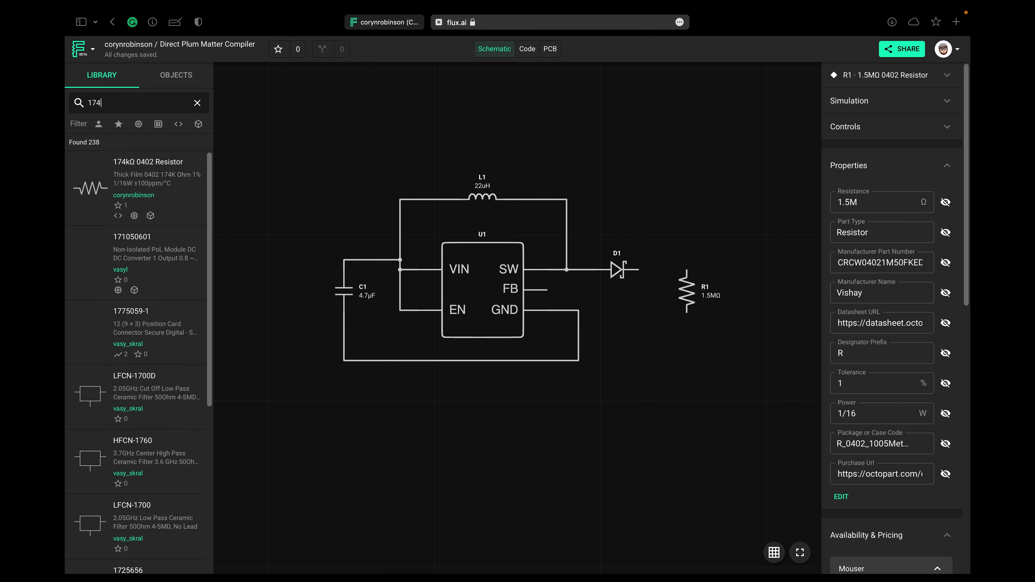
{"action": "left_click_drag", "start_coordinate": [93, 173], "coordinate": [691, 380]}
{"action": "right_click", "coordinate": [689, 381]}
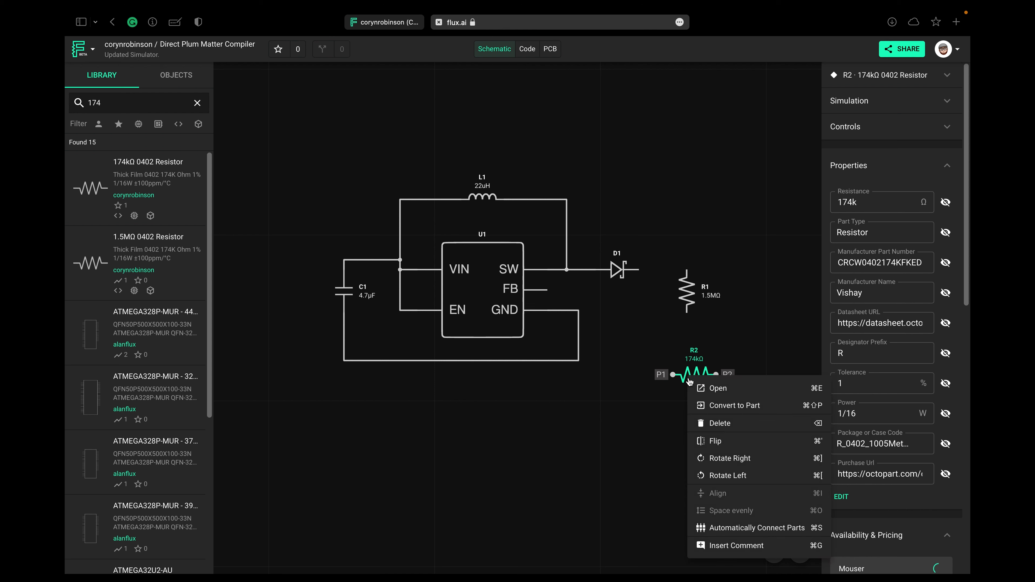
{"action": "left_click", "coordinate": [727, 459]}
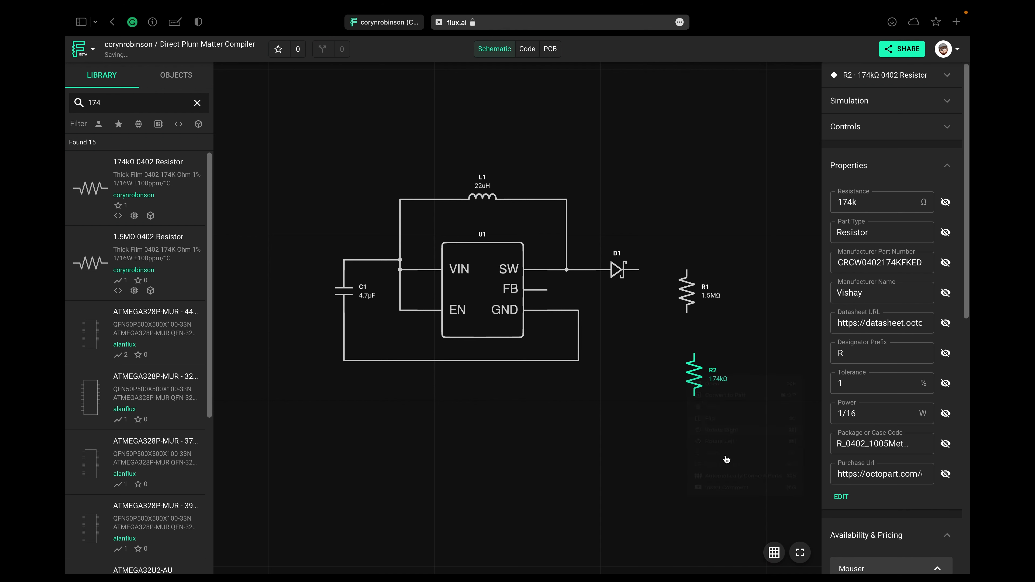
{"action": "left_click_drag", "start_coordinate": [698, 387], "coordinate": [693, 371]}
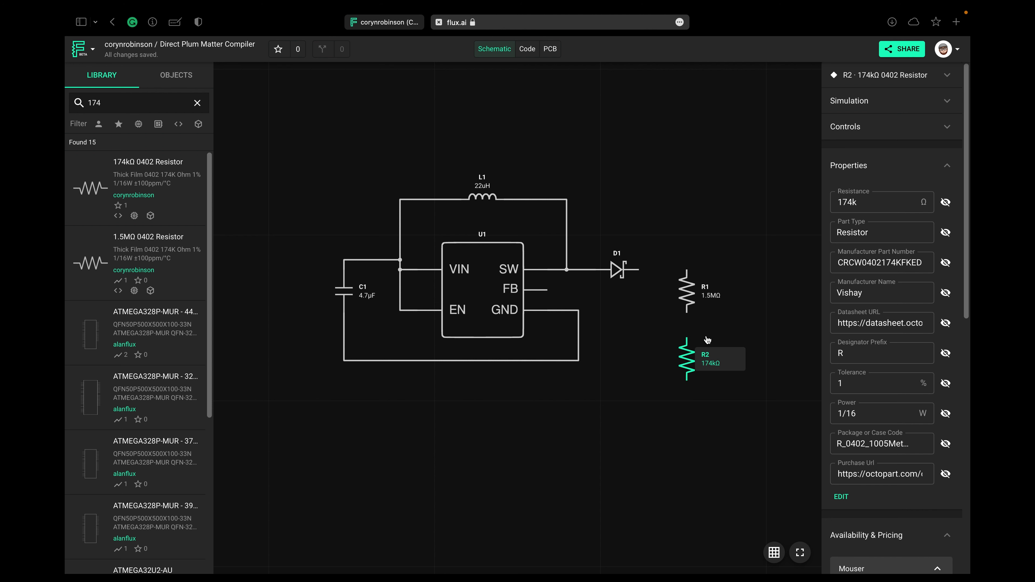
{"action": "left_click", "coordinate": [603, 470]}
- Wire the two resistors in series from the diode's cathode to the GND net, with the converter's FB pin tied to their junction
{"action": "left_click_drag", "start_coordinate": [687, 313], "coordinate": [689, 334]}
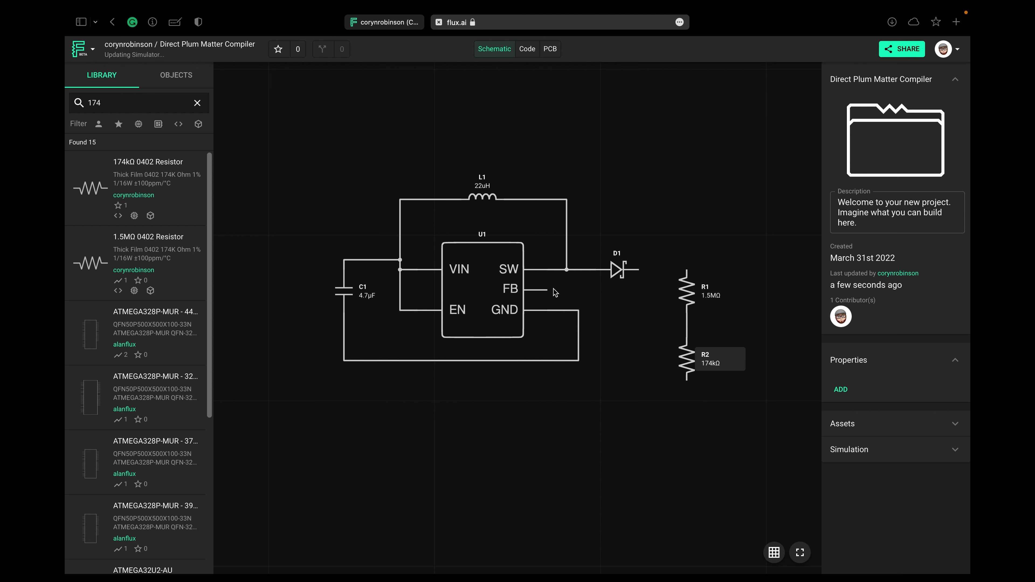
{"action": "left_click_drag", "start_coordinate": [548, 290], "coordinate": [686, 326]}
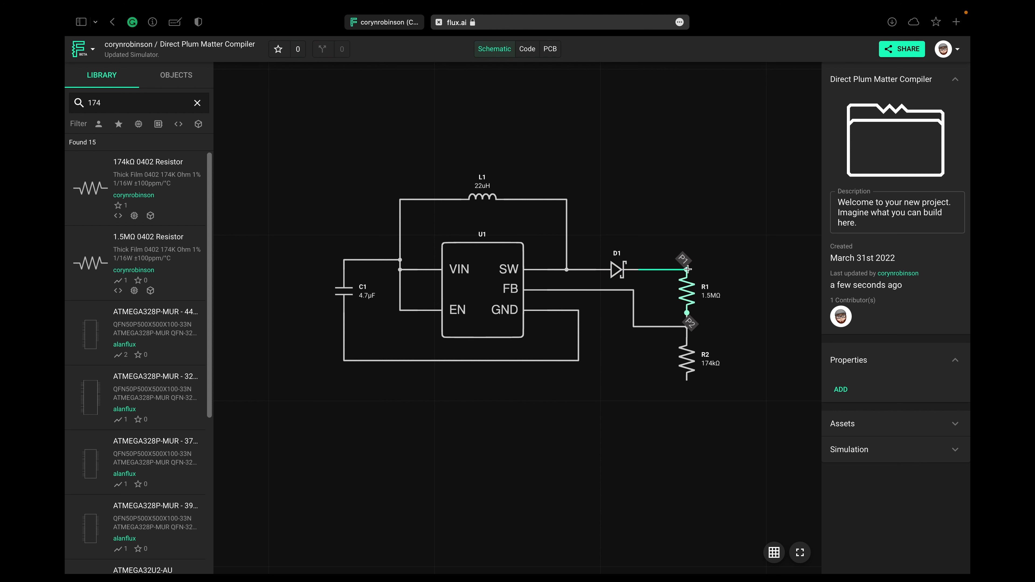
{"action": "left_click_drag", "start_coordinate": [687, 385], "coordinate": [579, 362]}
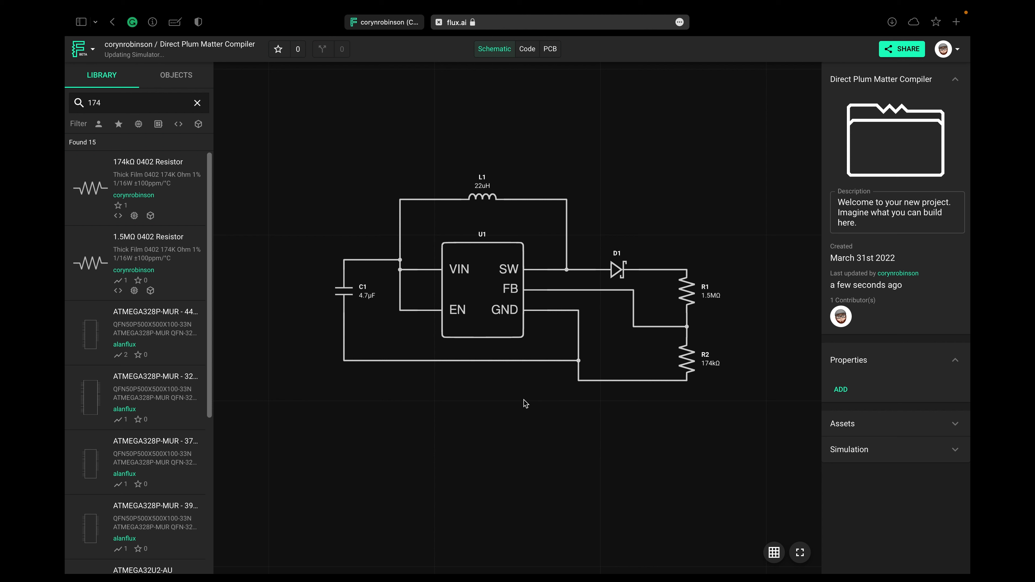
- Place the 10pF 0603 Capacitor to the right of the 1.5MΩ resistor and rotate it right so it stands vertically
{"action": "scroll", "coordinate": [690, 473], "scroll_direction": "right", "scroll_amount": 5}
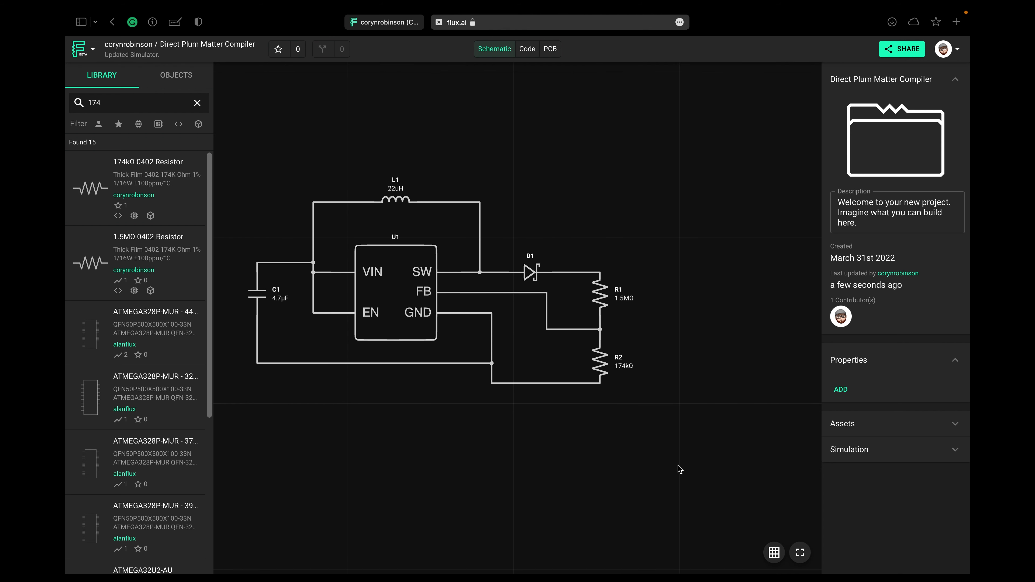
{"action": "scroll", "coordinate": [678, 465], "scroll_direction": "right", "scroll_amount": 1}
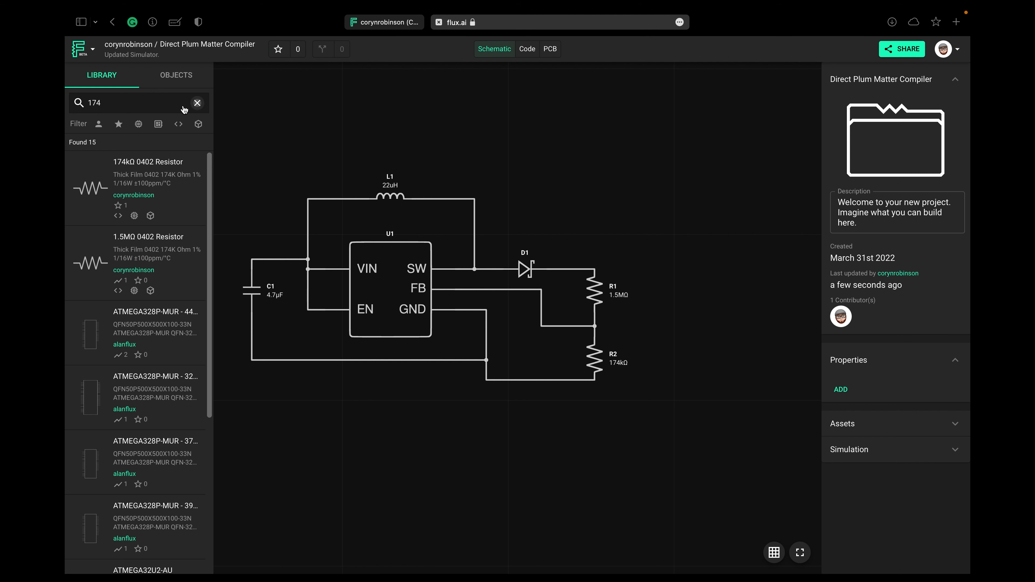
{"action": "left_click", "coordinate": [197, 103]}
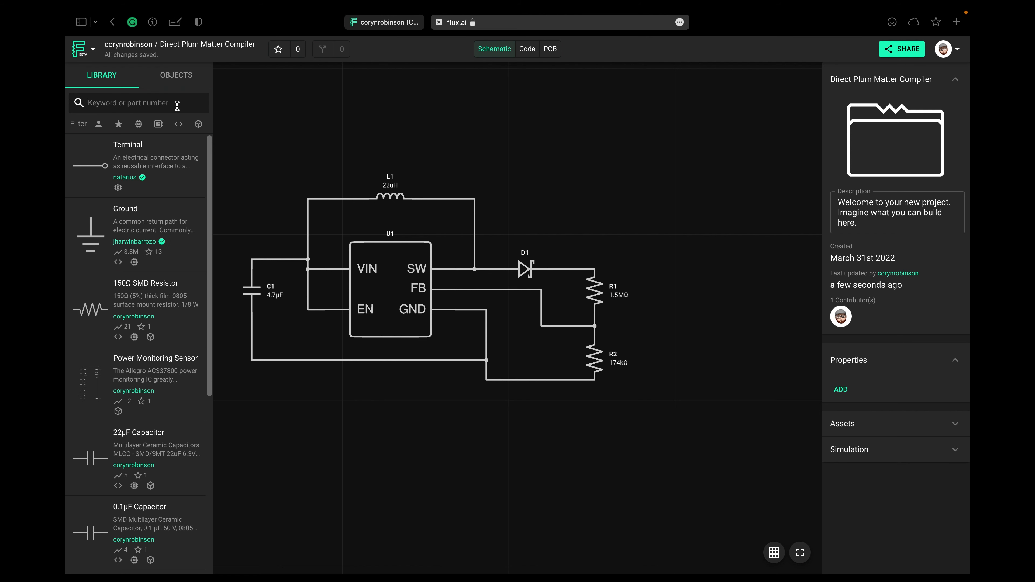
{"action": "type", "text": "10p"}
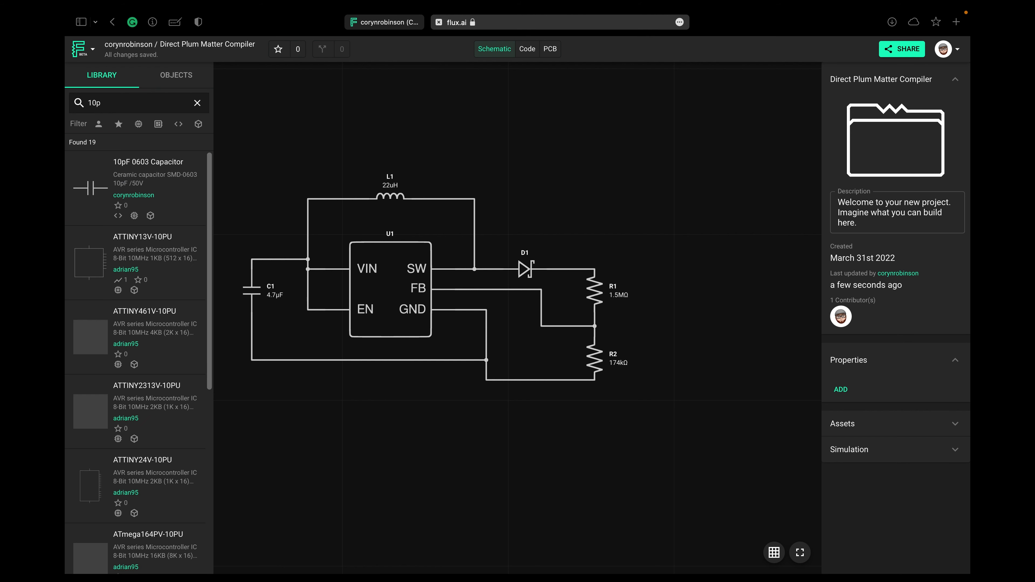
{"action": "left_click_drag", "start_coordinate": [130, 181], "coordinate": [722, 288]}
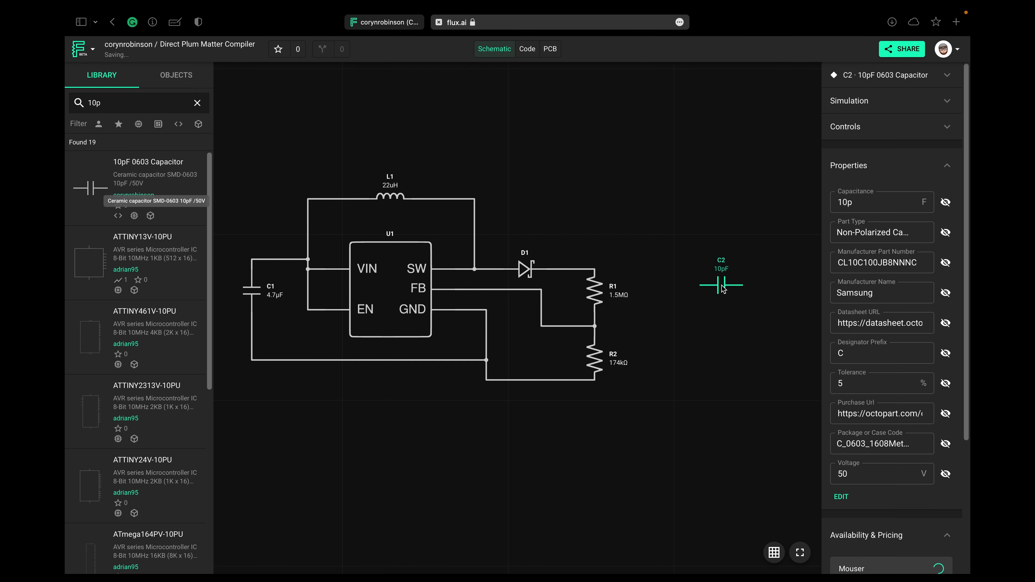
{"action": "right_click", "coordinate": [723, 288]}
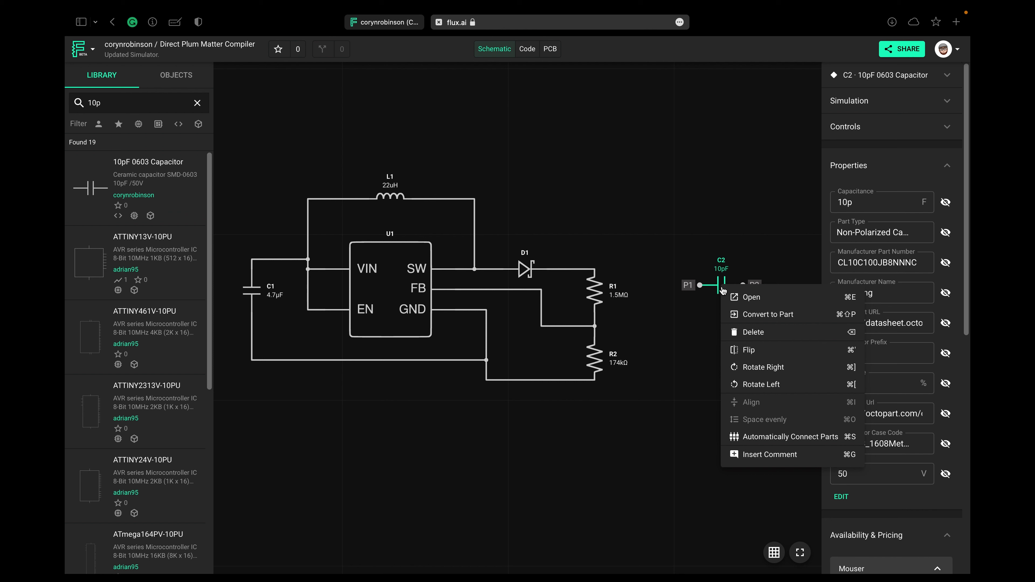
{"action": "left_click", "coordinate": [746, 367]}
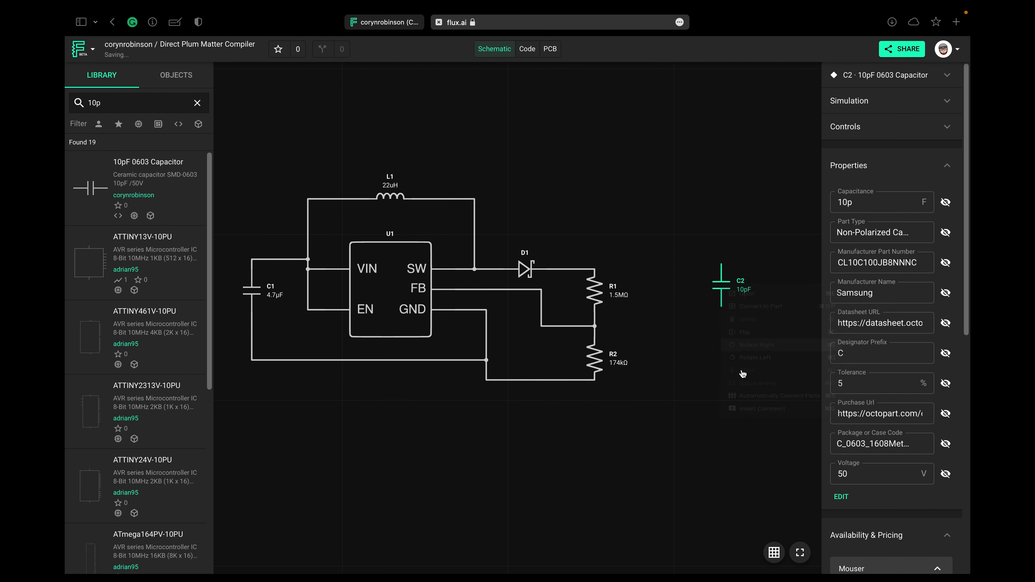
- Move the 10pF capacitor closer and level with the 1.5MΩ resistor, then wire it in parallel with that resistor
{"action": "left_click_drag", "start_coordinate": [722, 297], "coordinate": [672, 295]}
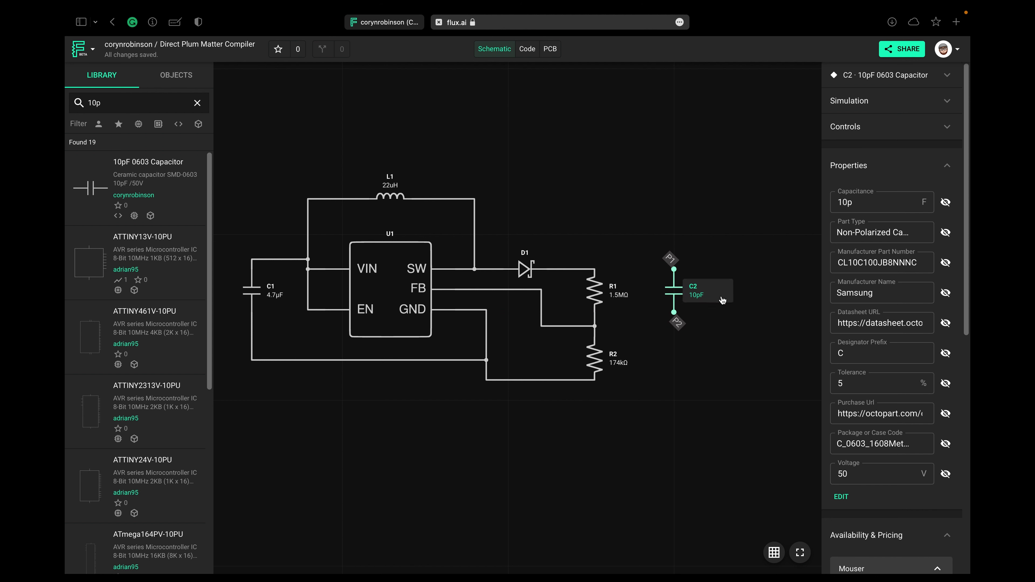
{"action": "left_click", "coordinate": [741, 299]}
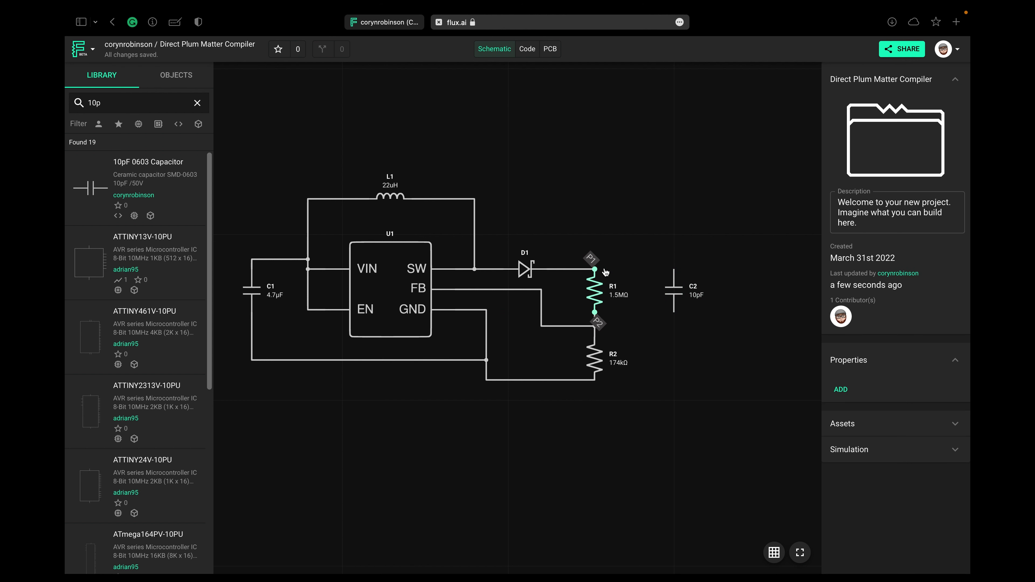
{"action": "left_click_drag", "start_coordinate": [674, 269], "coordinate": [594, 269]}
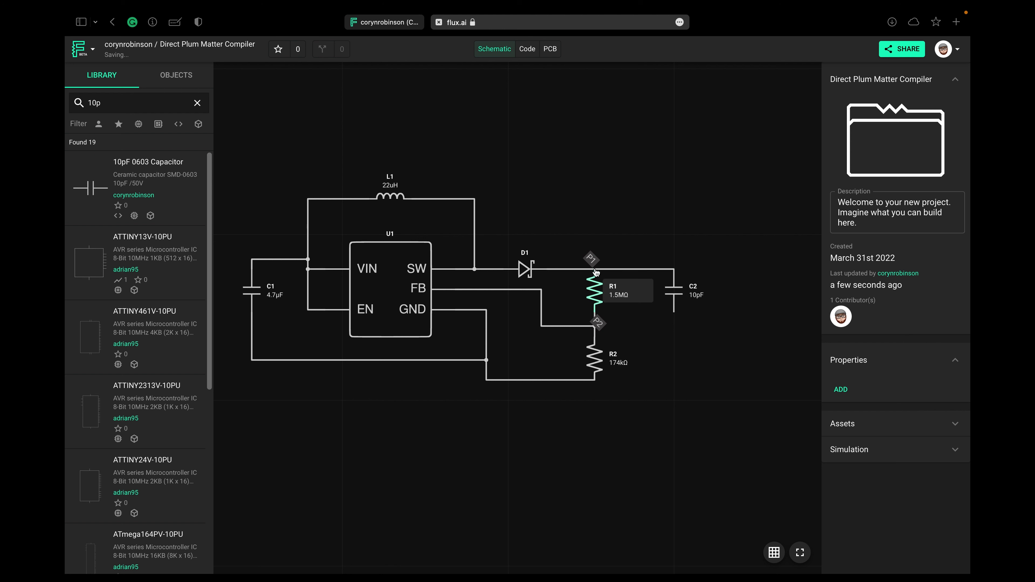
{"action": "left_click_drag", "start_coordinate": [674, 312], "coordinate": [594, 326]}
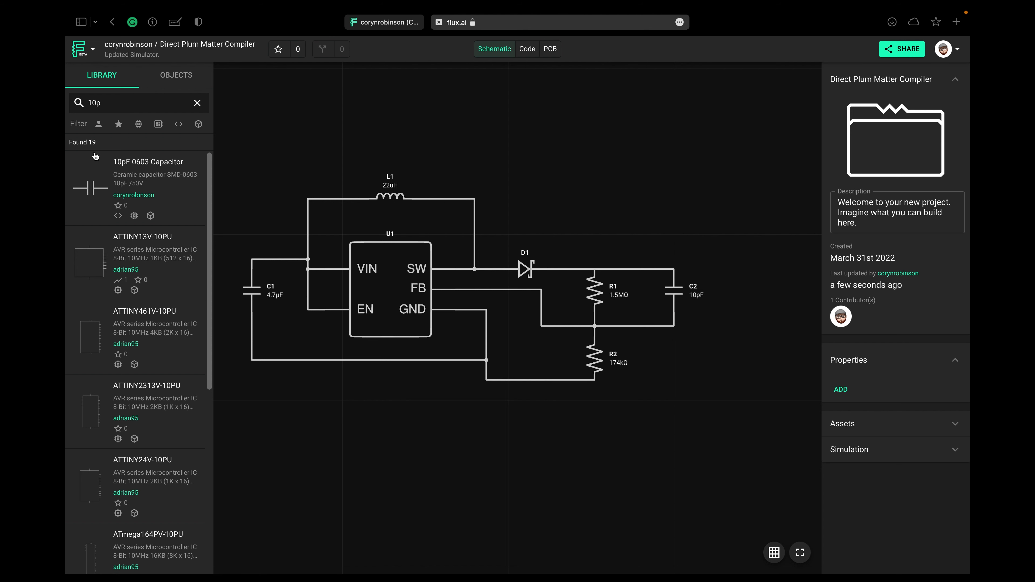
{"action": "left_click", "coordinate": [197, 103]}
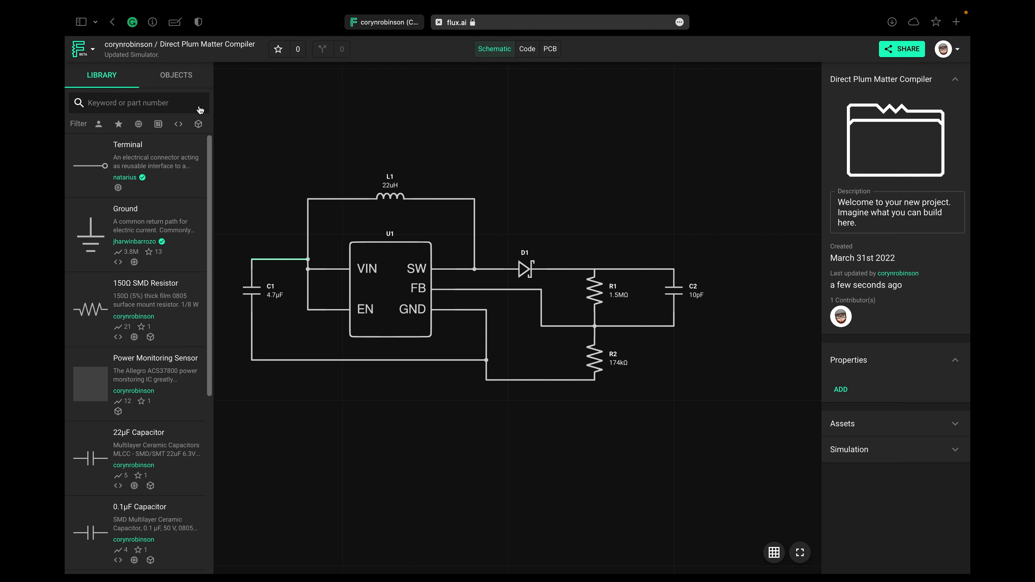
{"action": "type", "text": "1u"}
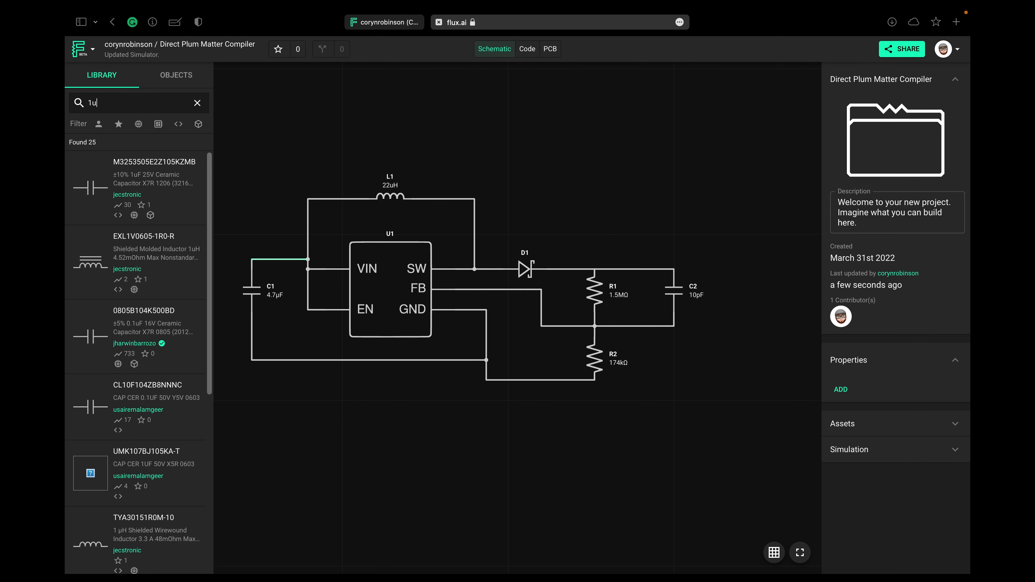
{"action": "key", "text": "BackSpace"}
{"action": "key", "text": "BackSpace"}
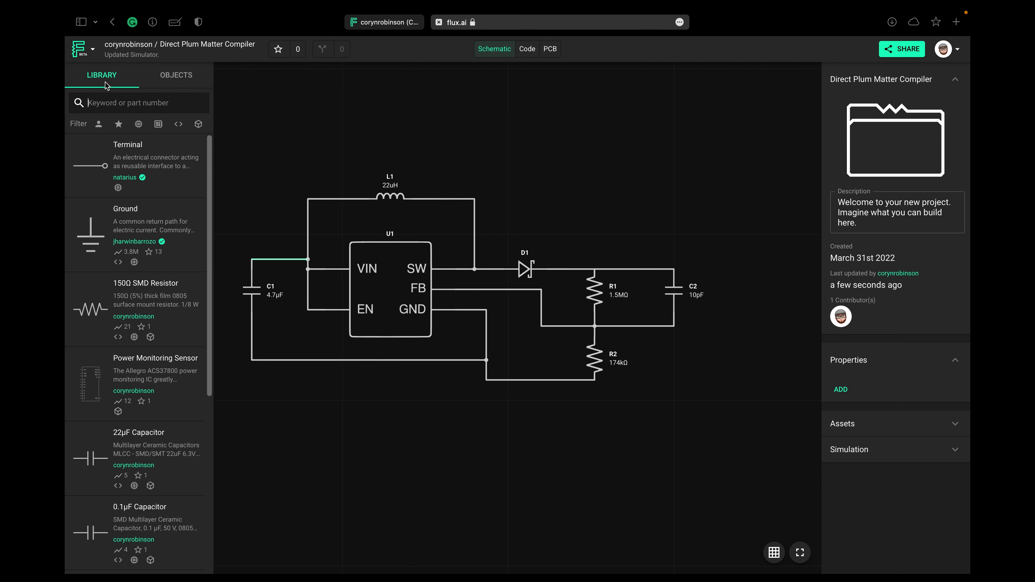
- Filter the library to own parts and place the 1µF 0805 Capacitor right of the 10pF capacitor, rotated right to vertical
{"action": "left_click", "coordinate": [102, 126]}
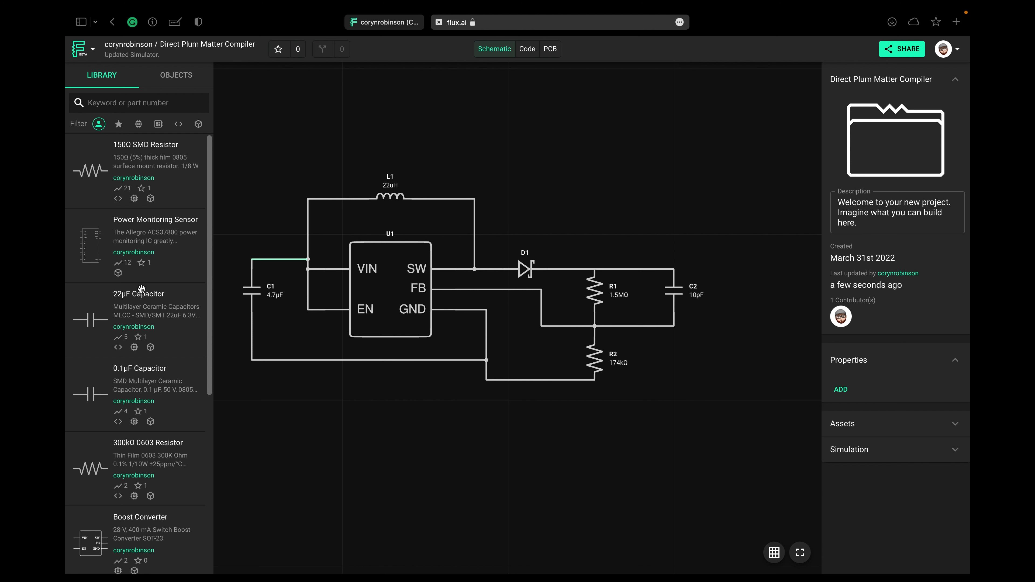
{"action": "scroll", "coordinate": [141, 288], "scroll_direction": "down", "scroll_amount": 6}
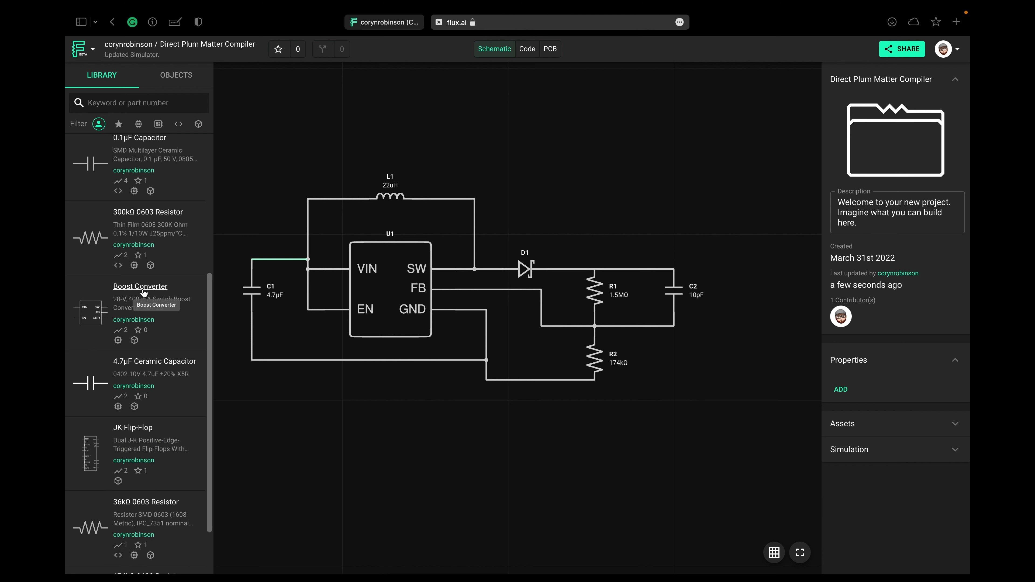
{"action": "scroll", "coordinate": [143, 290], "scroll_direction": "down", "scroll_amount": 12}
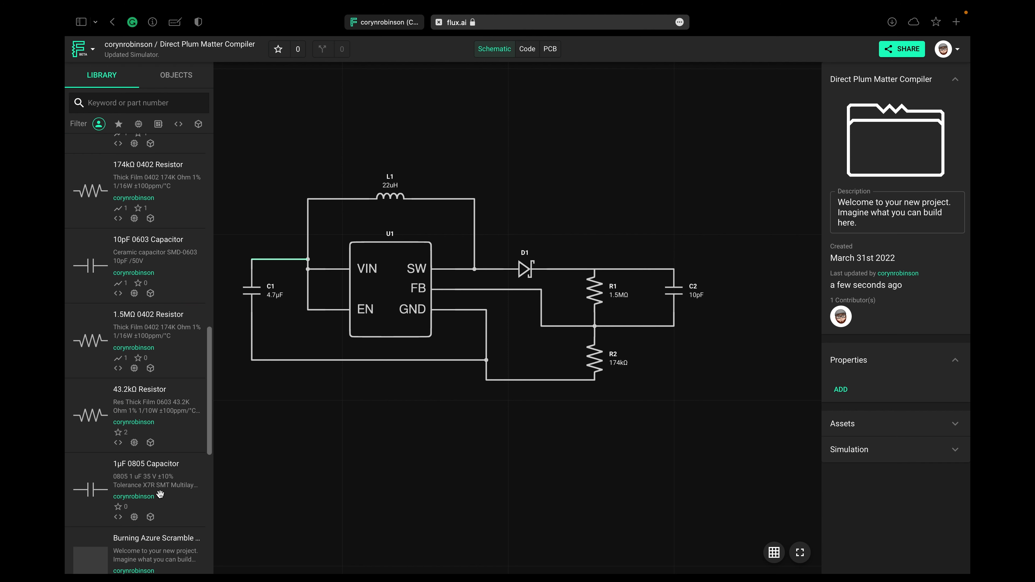
{"action": "left_click_drag", "start_coordinate": [160, 494], "coordinate": [806, 320]}
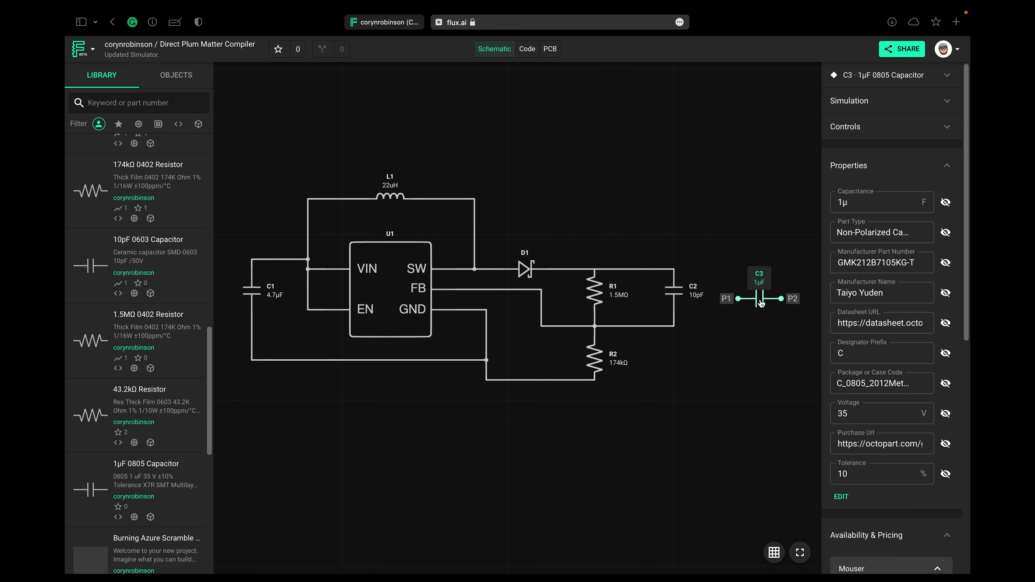
{"action": "right_click", "coordinate": [760, 303]}
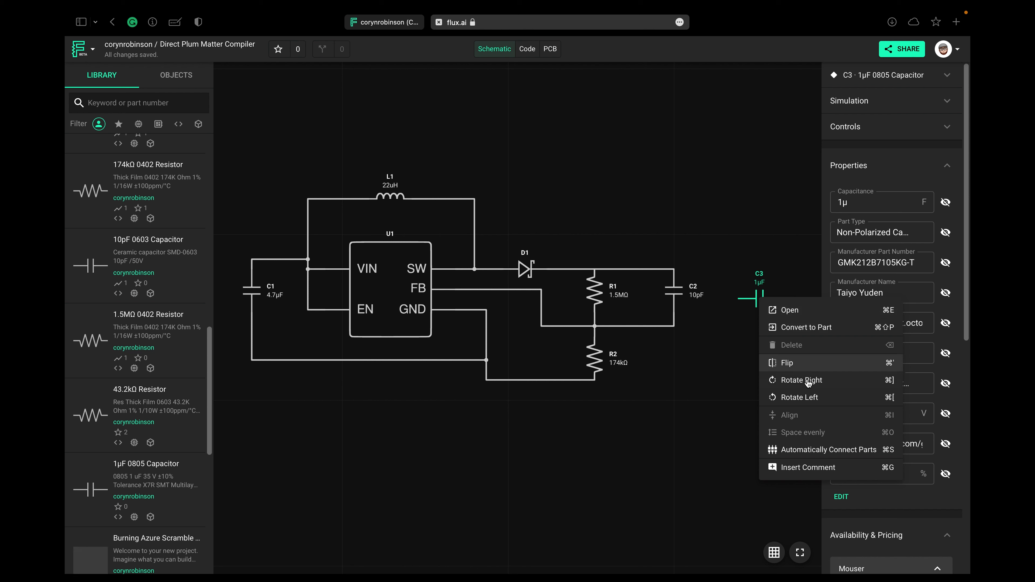
{"action": "left_click", "coordinate": [787, 380]}
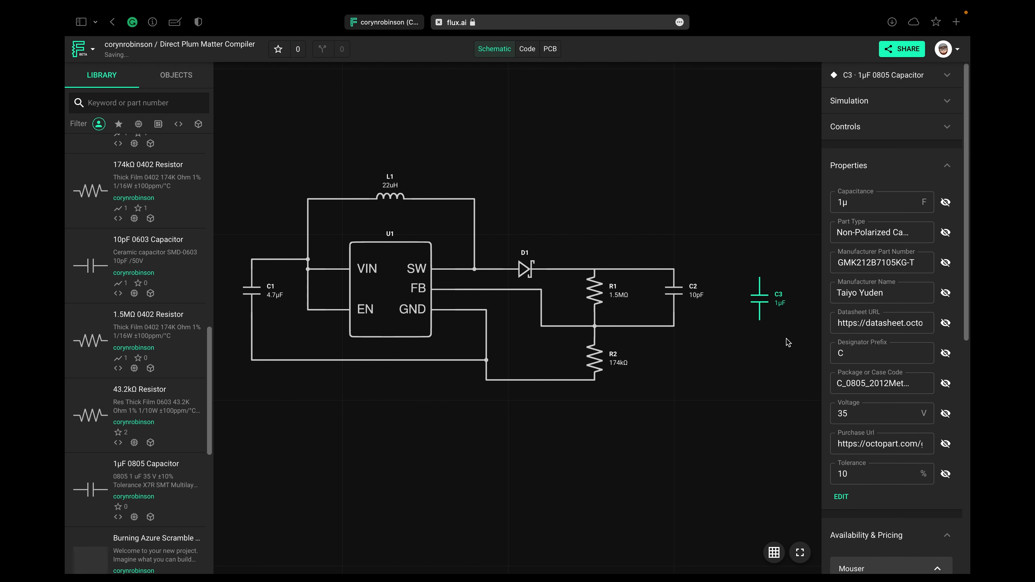
- Align the 1µF capacitor level with the 10pF capacitor and wire it between the diode's output net and the GND net
{"action": "left_click_drag", "start_coordinate": [762, 298], "coordinate": [747, 290]}
{"action": "left_click", "coordinate": [726, 357]}
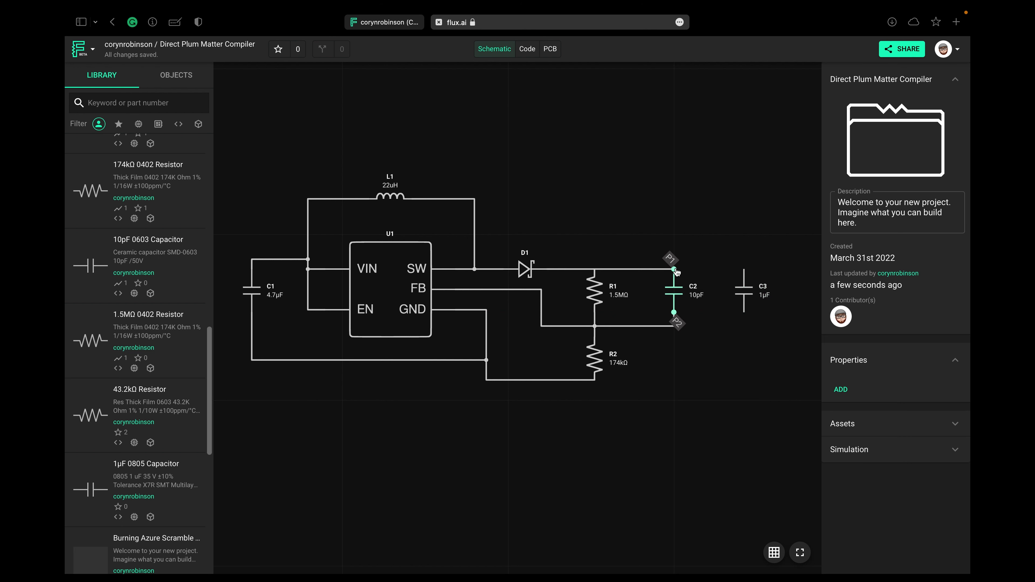
{"action": "left_click_drag", "start_coordinate": [744, 269], "coordinate": [674, 269]}
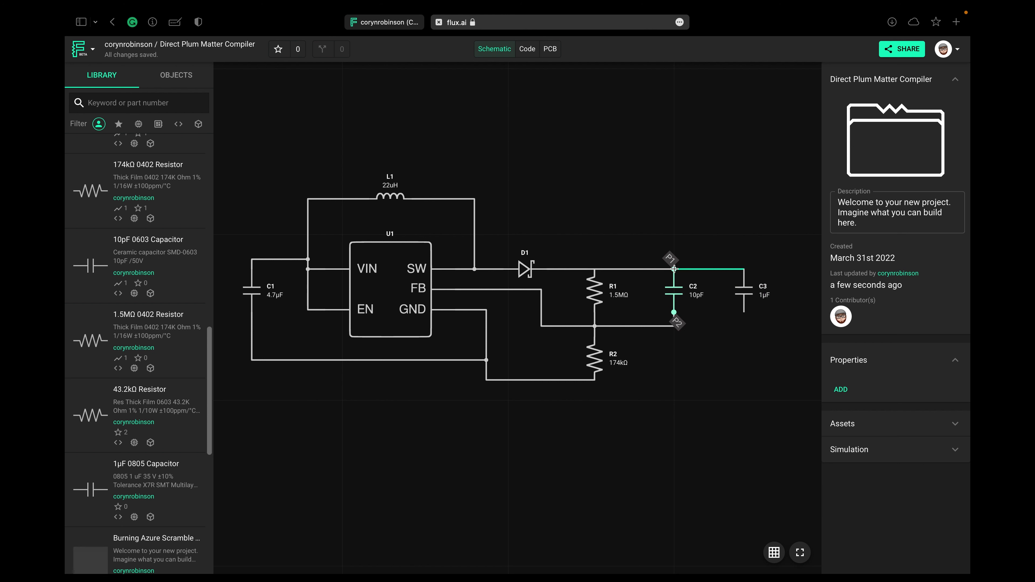
{"action": "mouse_move", "coordinate": [744, 312]}
{"action": "left_mouse_down"}
{"action": "mouse_move", "coordinate": [668, 362]}
{"action": "mouse_move", "coordinate": [596, 380]}
{"action": "left_mouse_up"}
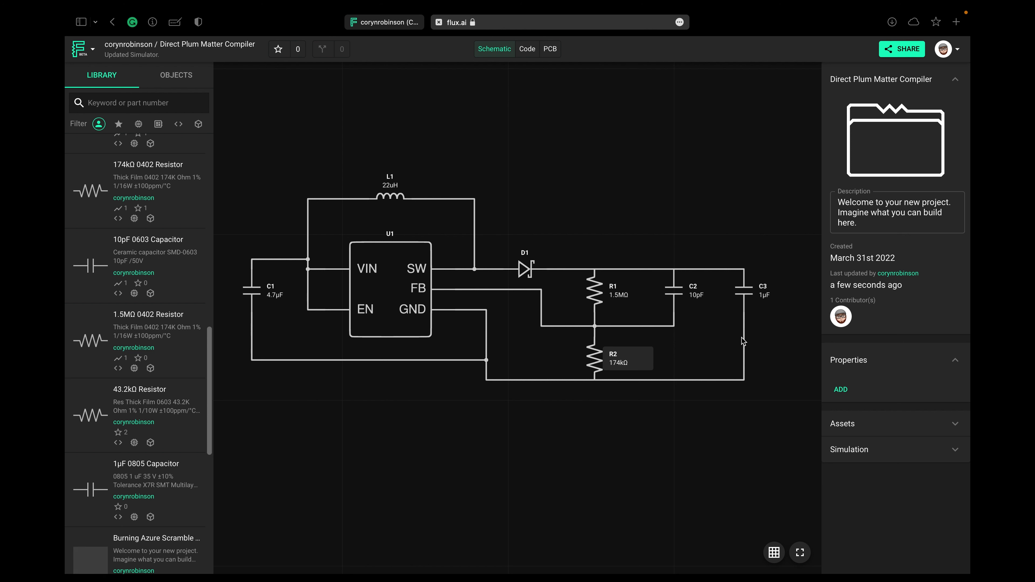
- Copy the 1µF capacitor and paste the duplicate in the empty area above the 10pF capacitor
{"action": "left_click", "coordinate": [745, 297]}
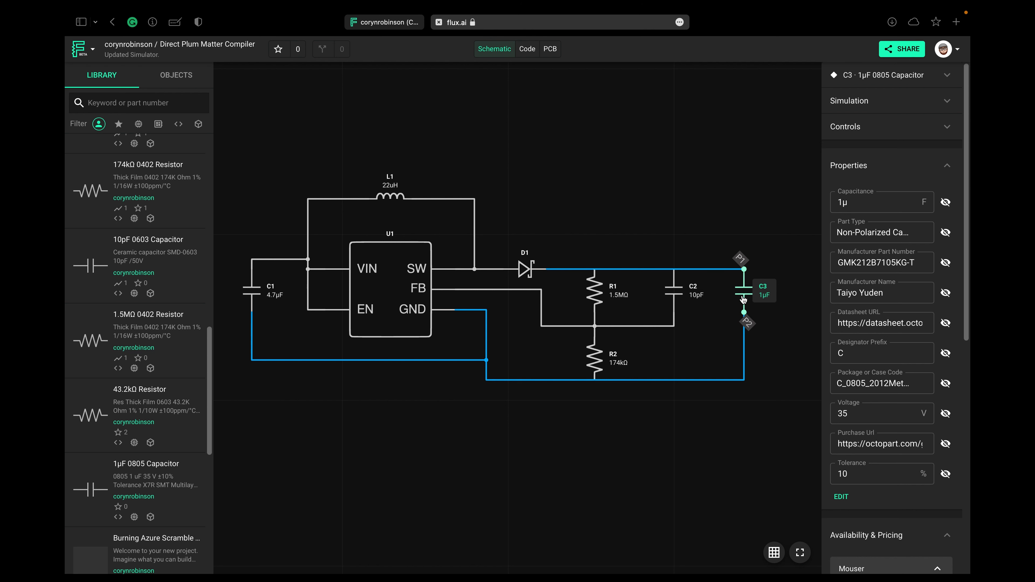
{"action": "left_click", "coordinate": [679, 231]}
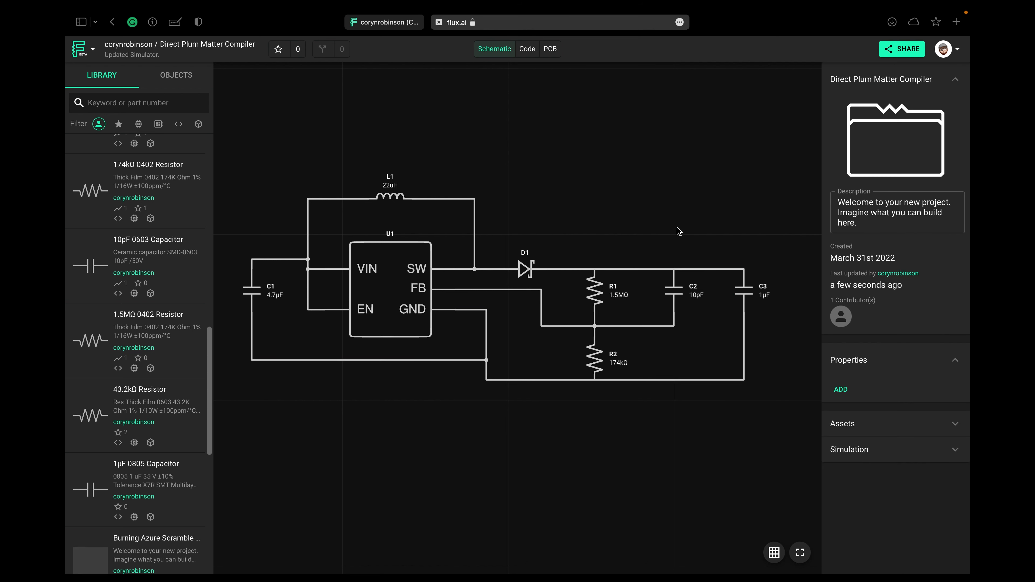
{"action": "left_click", "coordinate": [741, 302]}
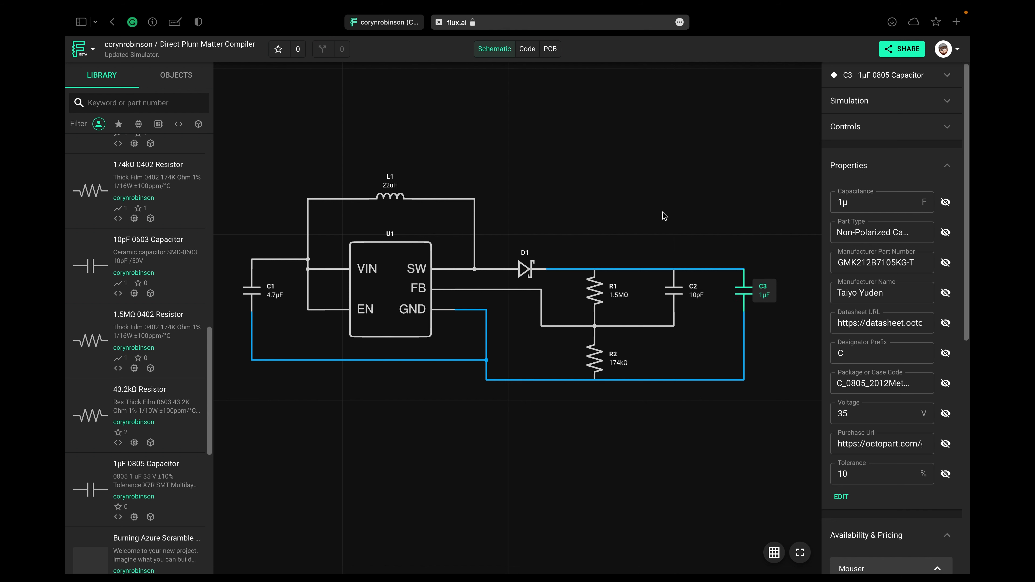
{"action": "key", "text": "super+v"}
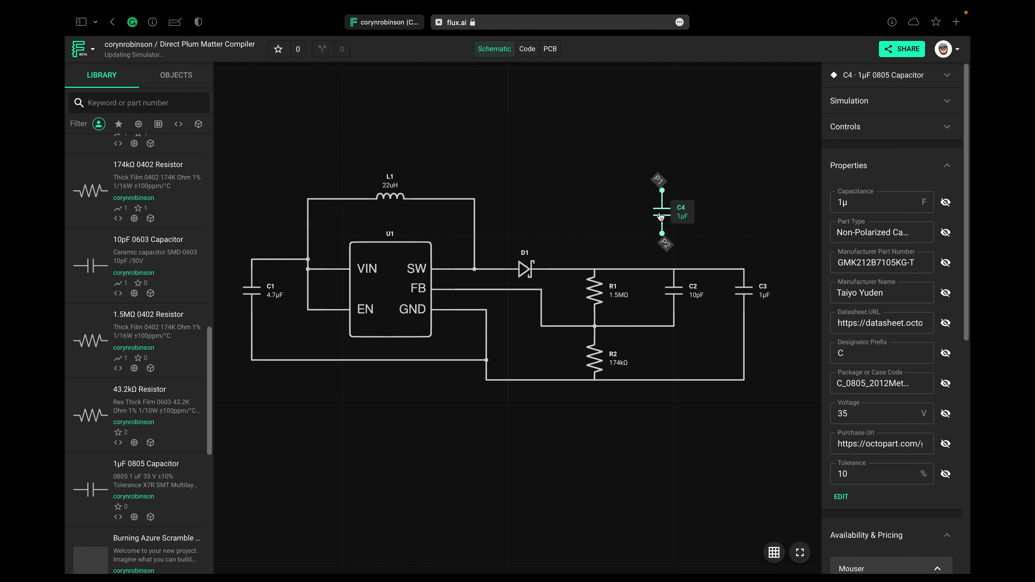
- Rotate the pasted 1µF capacitor right to horizontal and connect its left end to the net at the inductor's SW side
{"action": "left_click_drag", "start_coordinate": [661, 216], "coordinate": [507, 169]}
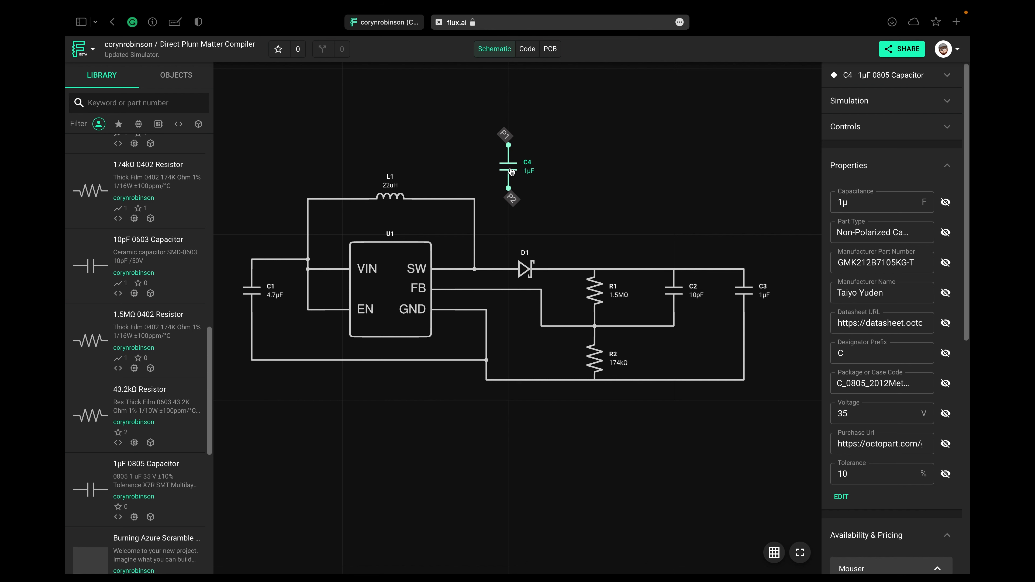
{"action": "right_click", "coordinate": [508, 168]}
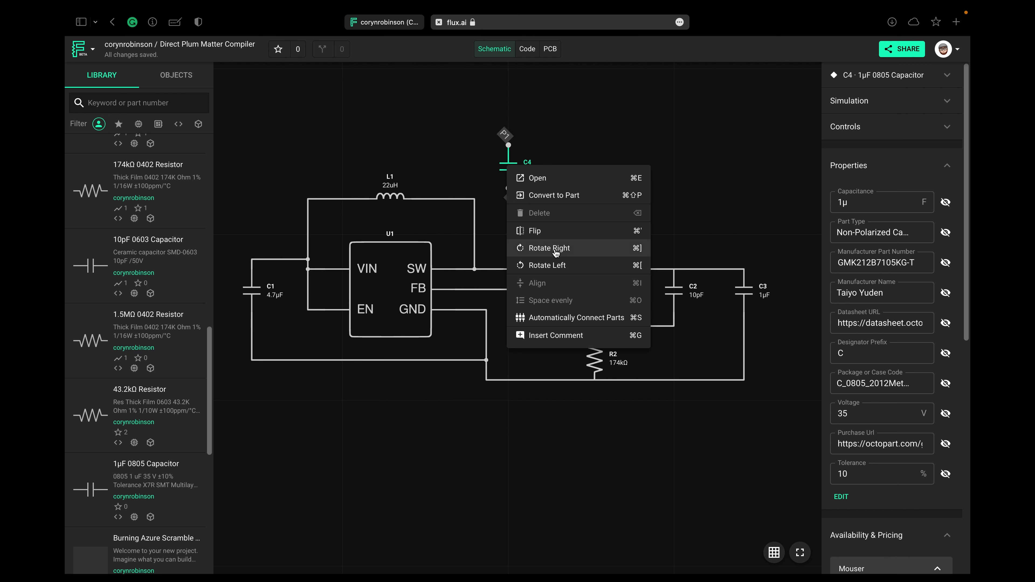
{"action": "left_click", "coordinate": [551, 249]}
{"action": "left_click_drag", "start_coordinate": [513, 169], "coordinate": [474, 199]}
{"action": "left_click", "coordinate": [494, 203]}
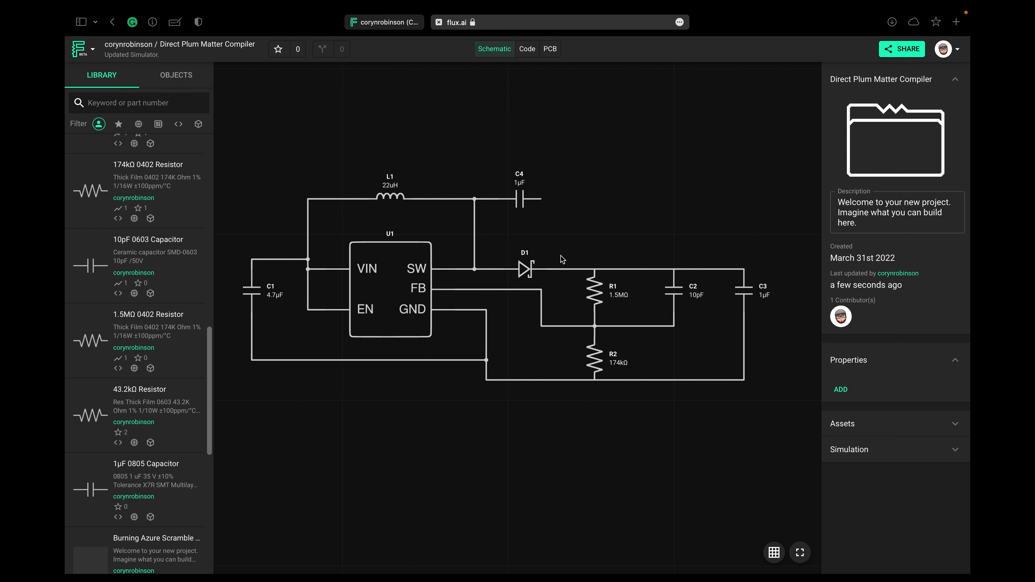
- Duplicate the 20V Schottky diode D1, rotate the copy right so it points down, and place it right of and below capacitor C4
{"action": "left_click", "coordinate": [526, 269]}
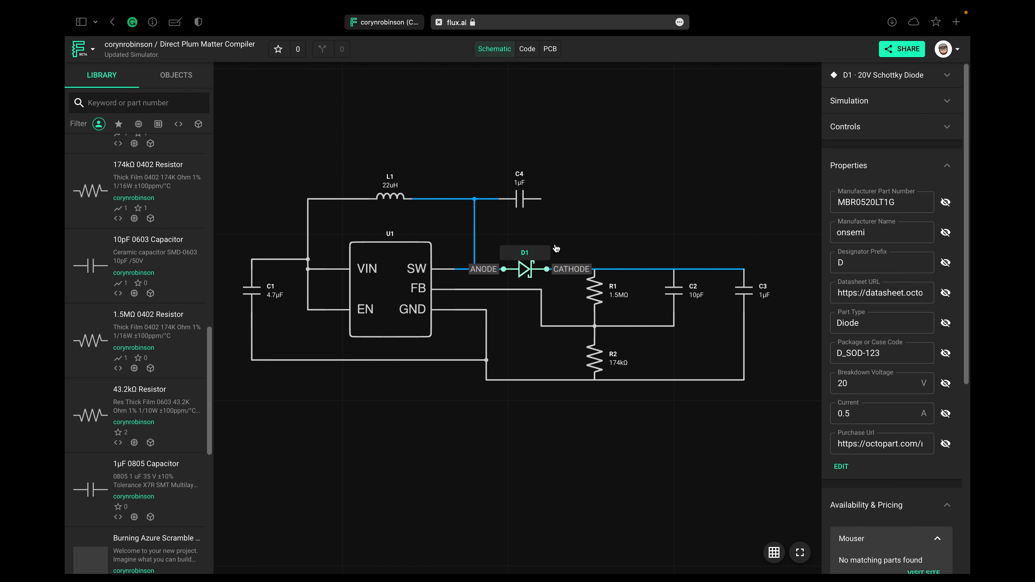
{"action": "key", "text": "super+v"}
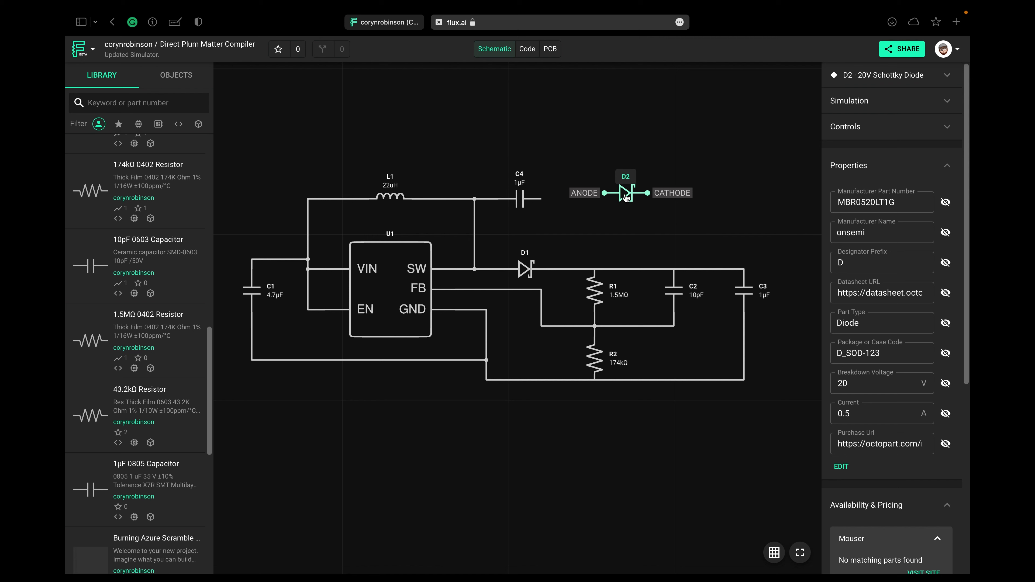
{"action": "right_click", "coordinate": [626, 198]}
{"action": "left_click", "coordinate": [685, 280]}
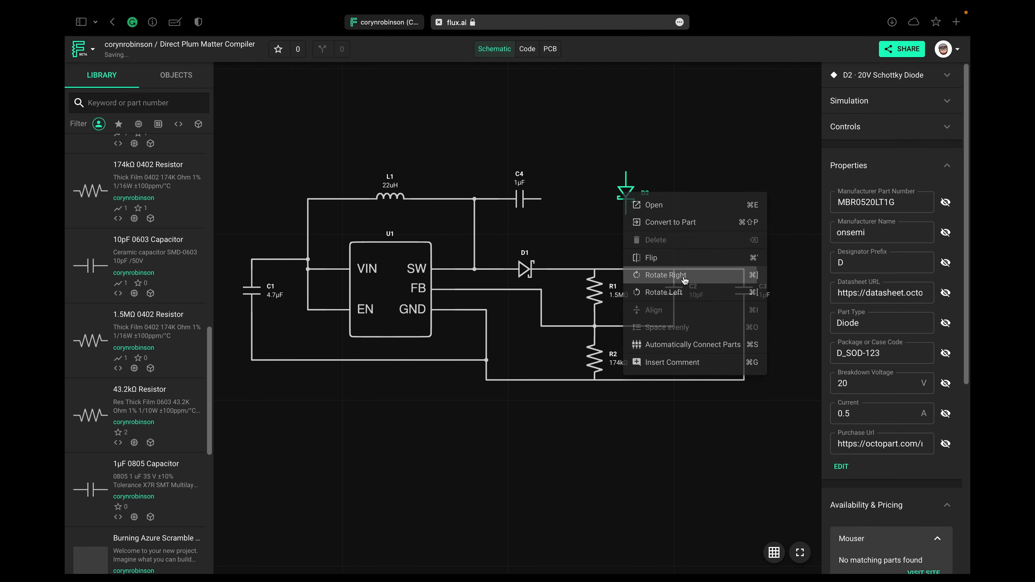
{"action": "left_click_drag", "start_coordinate": [623, 199], "coordinate": [571, 221]}
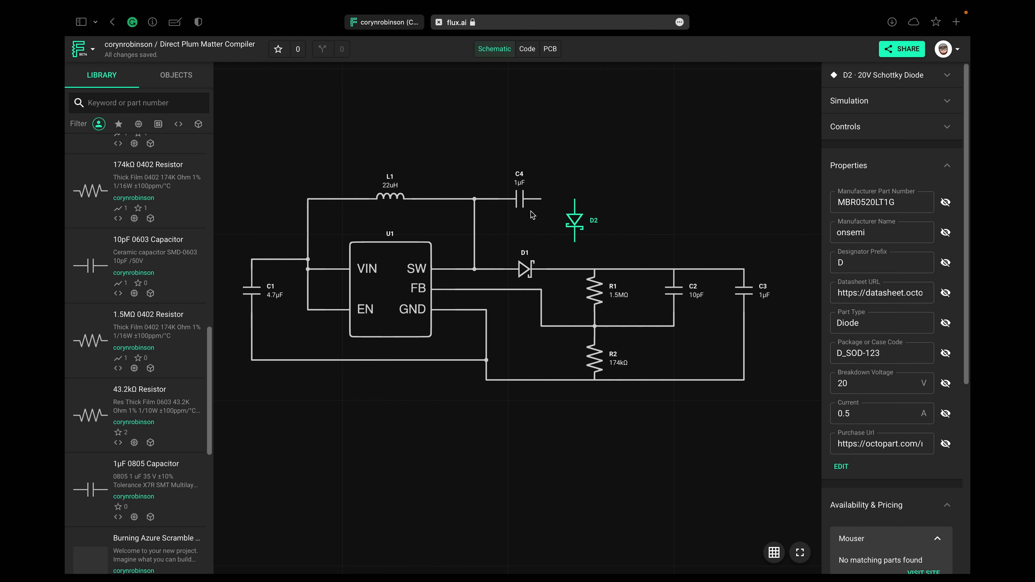
- Raise capacitor C4 above the inductor's level and move diode D2 up and left, just below and right of C4
{"action": "left_click_drag", "start_coordinate": [520, 182], "coordinate": [520, 171]}
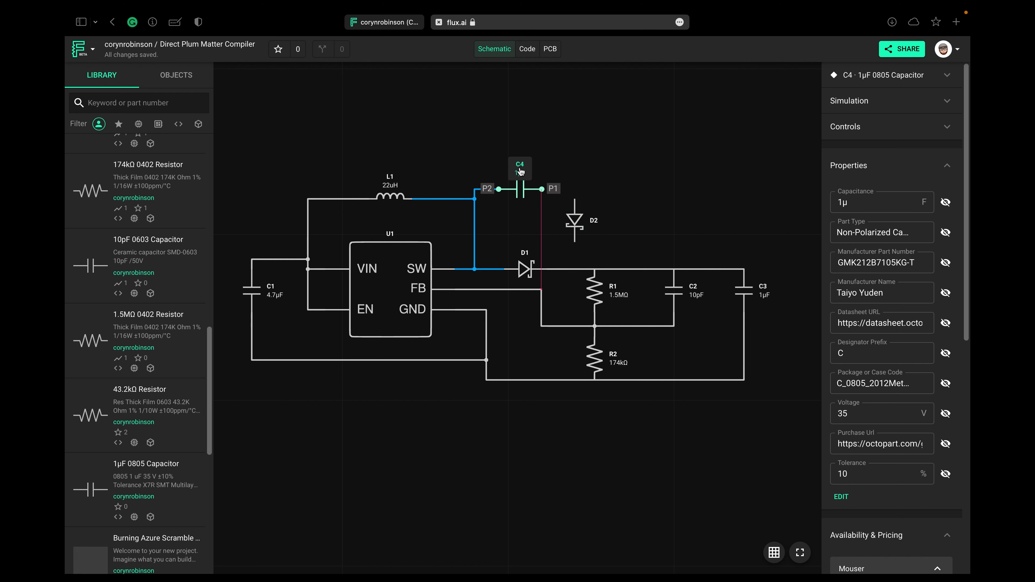
{"action": "left_click_drag", "start_coordinate": [524, 170], "coordinate": [525, 162]}
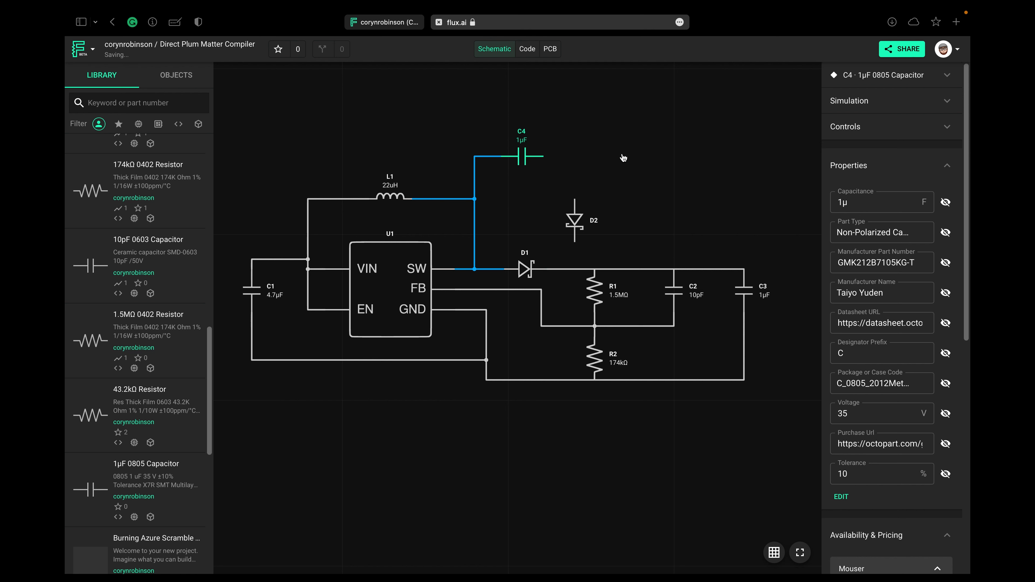
{"action": "left_click_drag", "start_coordinate": [564, 207], "coordinate": [553, 185]}
{"action": "left_click", "coordinate": [648, 183]}
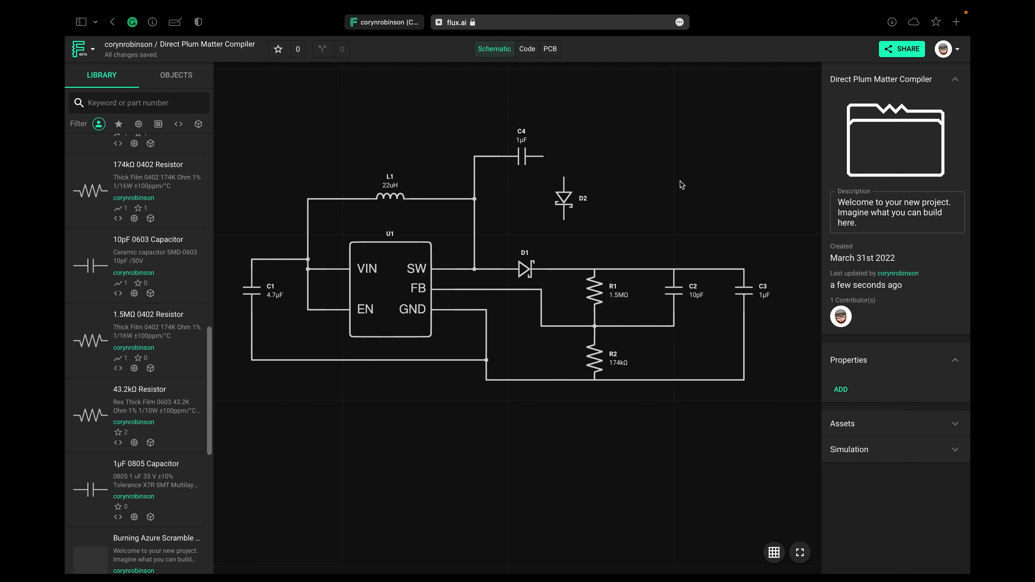
- Paste another 20V Schottky diode, flip it and place it level with C4, then wire C4's free end to D2 and D3
{"action": "key", "text": "super+v"}
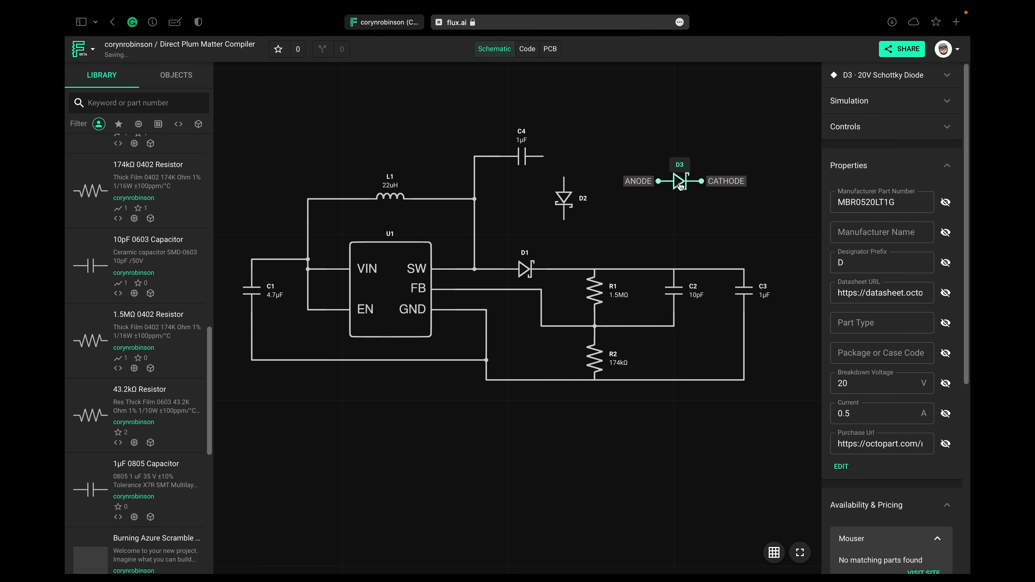
{"action": "right_click", "coordinate": [679, 185]}
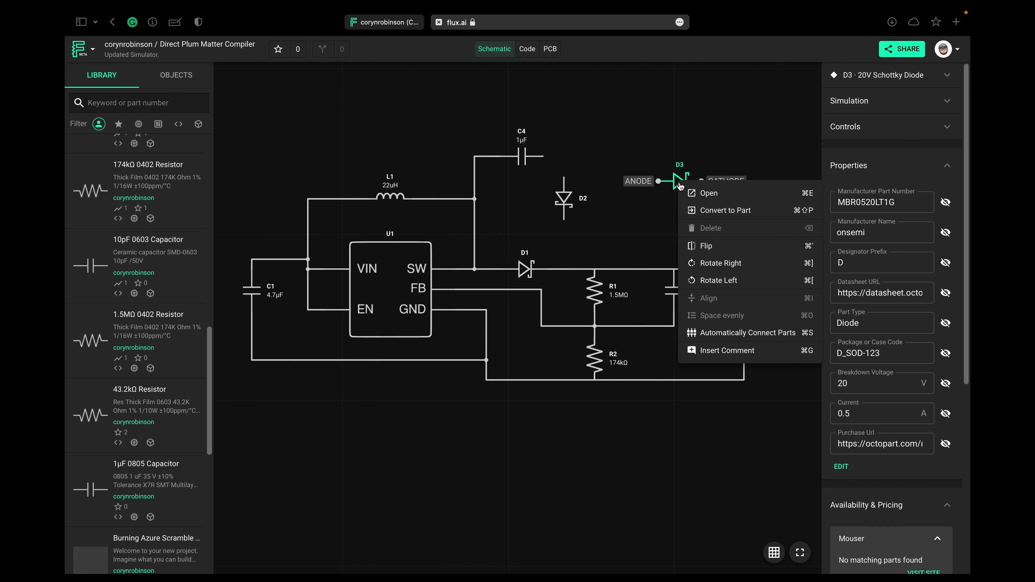
{"action": "left_click", "coordinate": [707, 246]}
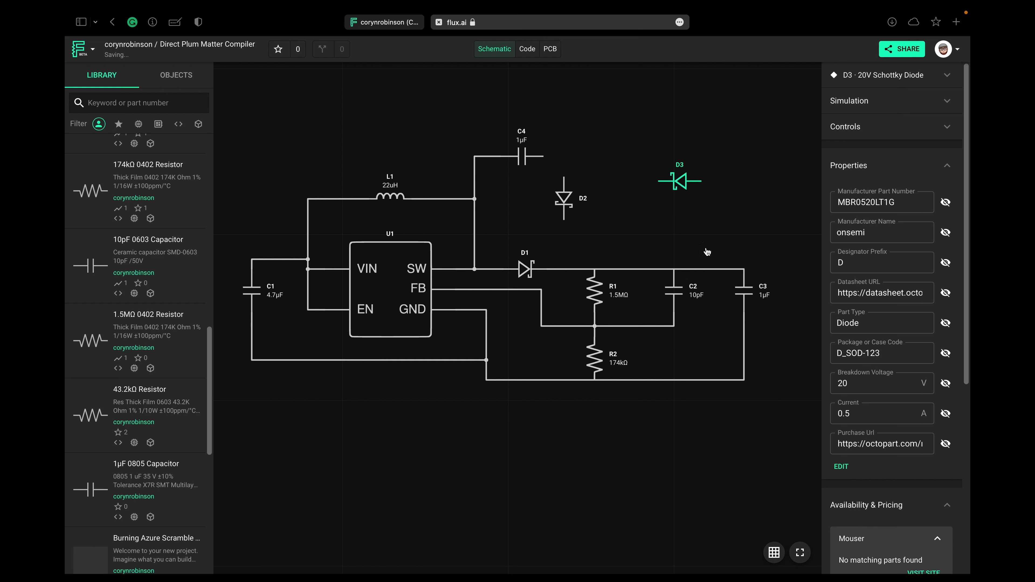
{"action": "left_click_drag", "start_coordinate": [668, 182], "coordinate": [617, 157]}
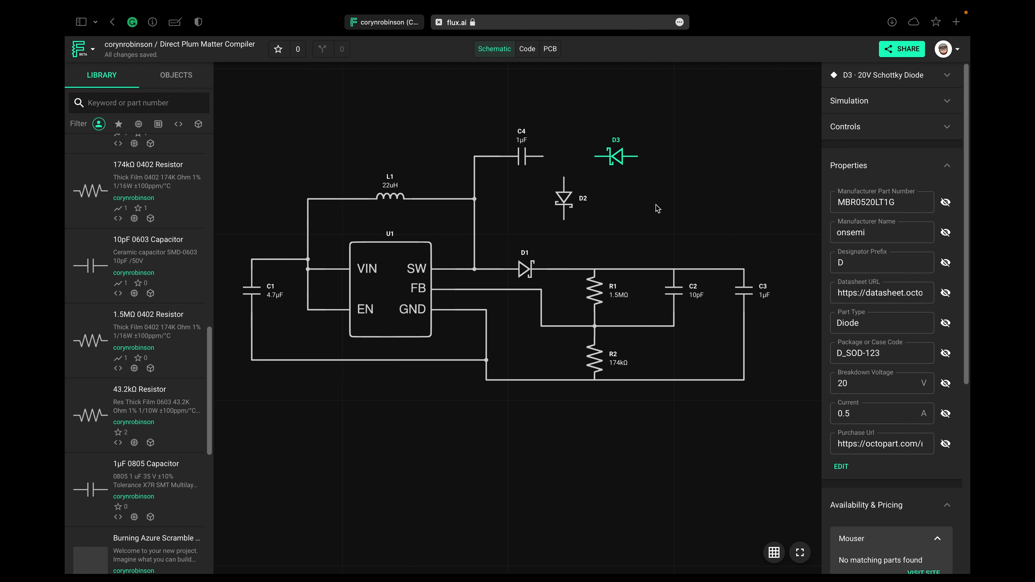
{"action": "left_click", "coordinate": [657, 221]}
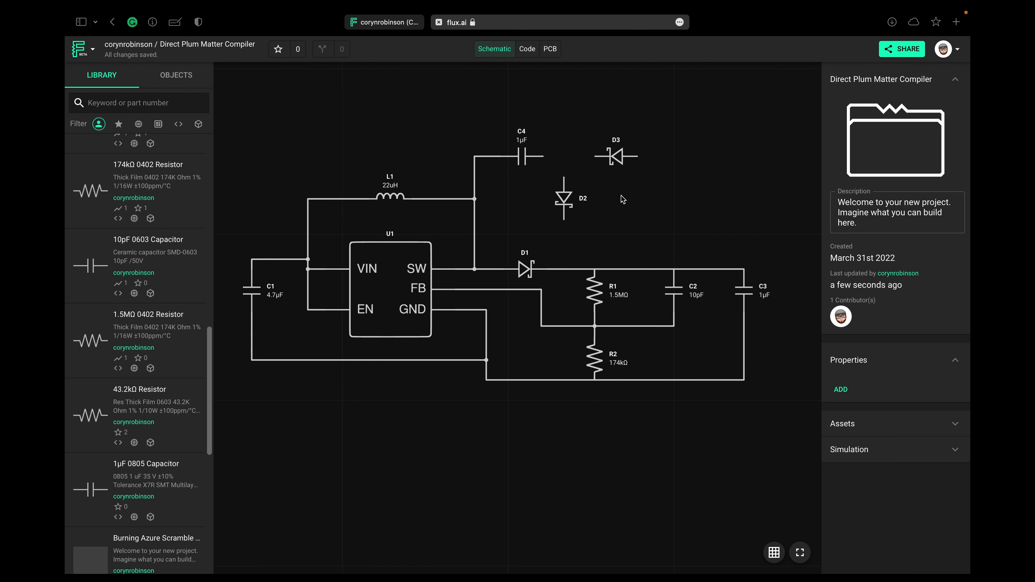
{"action": "mouse_move", "coordinate": [543, 157]}
{"action": "left_mouse_down"}
{"action": "mouse_move", "coordinate": [595, 157]}
{"action": "mouse_move", "coordinate": [566, 181]}
{"action": "mouse_move", "coordinate": [565, 156]}
{"action": "left_mouse_up"}
- Turn off the own-items filter and search the whole library for "gnd"
{"action": "left_click", "coordinate": [195, 99]}
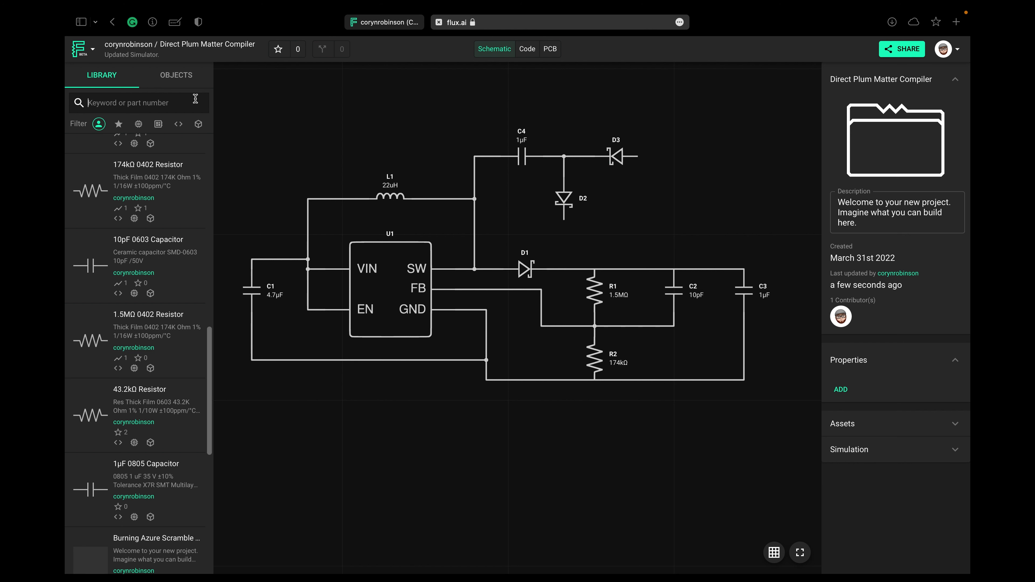
{"action": "type", "text": "gnd"}
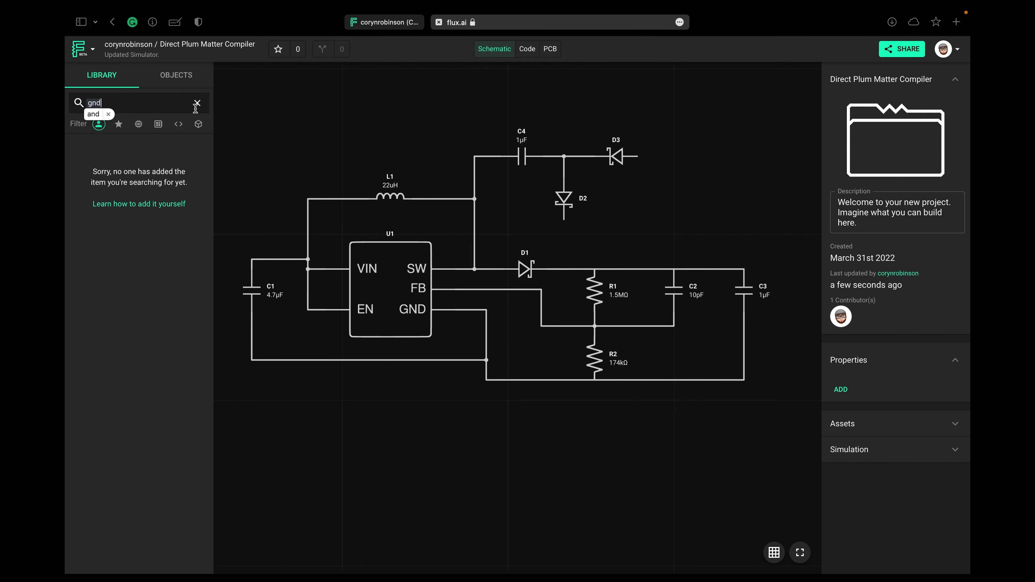
{"action": "left_click", "coordinate": [95, 114]}
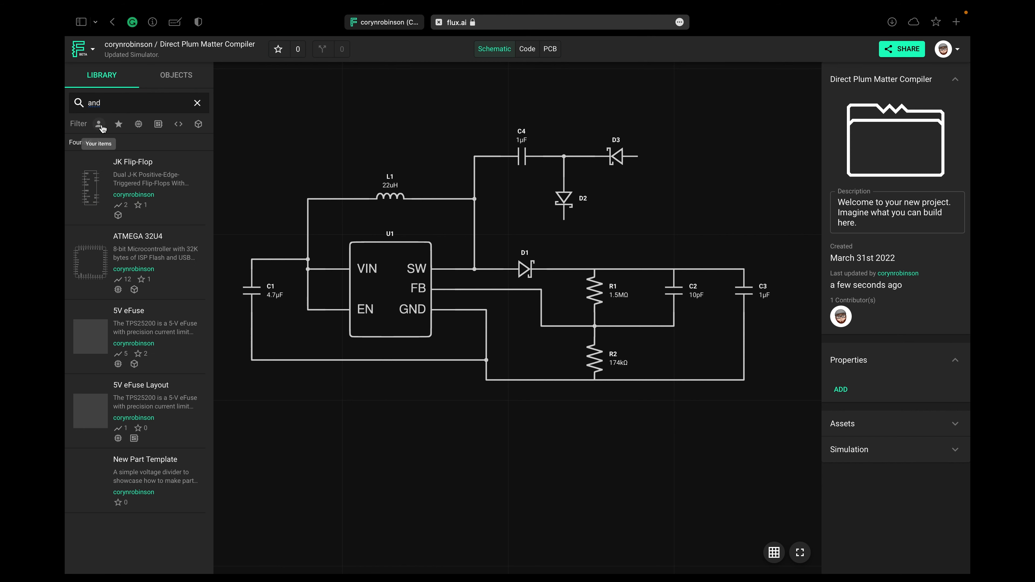
{"action": "left_click", "coordinate": [198, 104]}
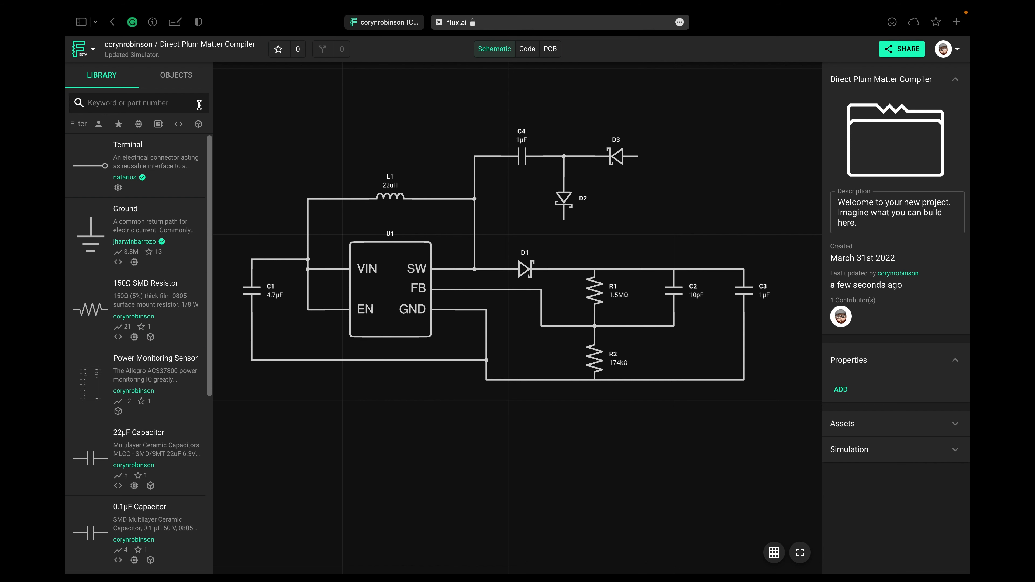
{"action": "type", "text": "g"}
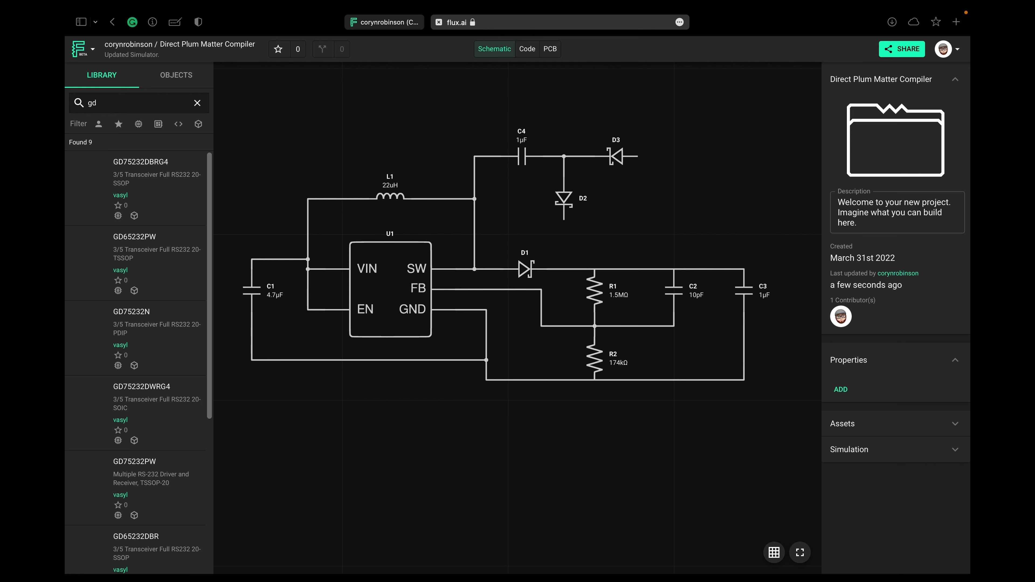
{"action": "type", "text": "n"}
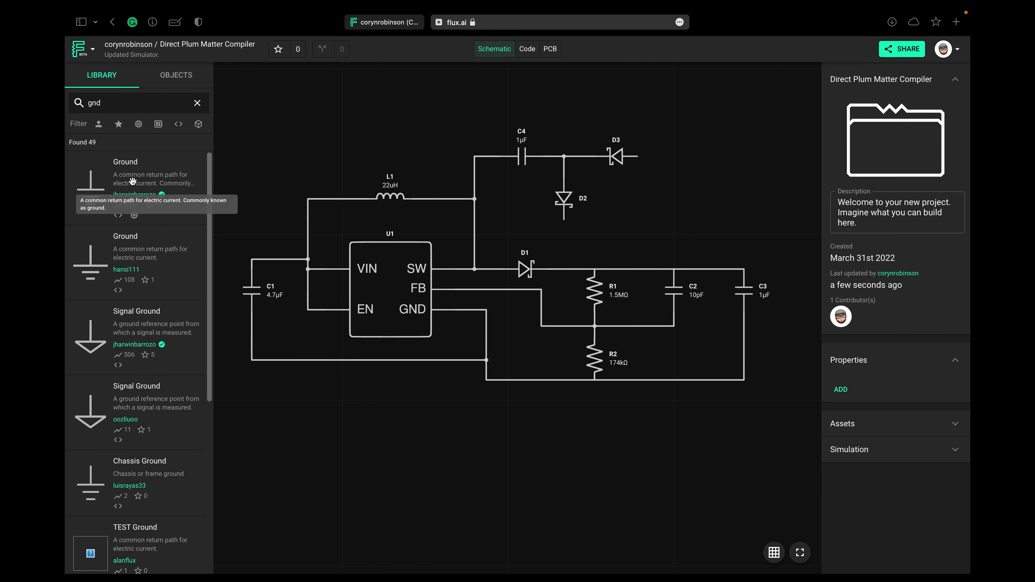
- Place a Ground symbol directly below diode D2 and wire it to the diode's cathode
{"action": "left_click_drag", "start_coordinate": [133, 181], "coordinate": [564, 251]}
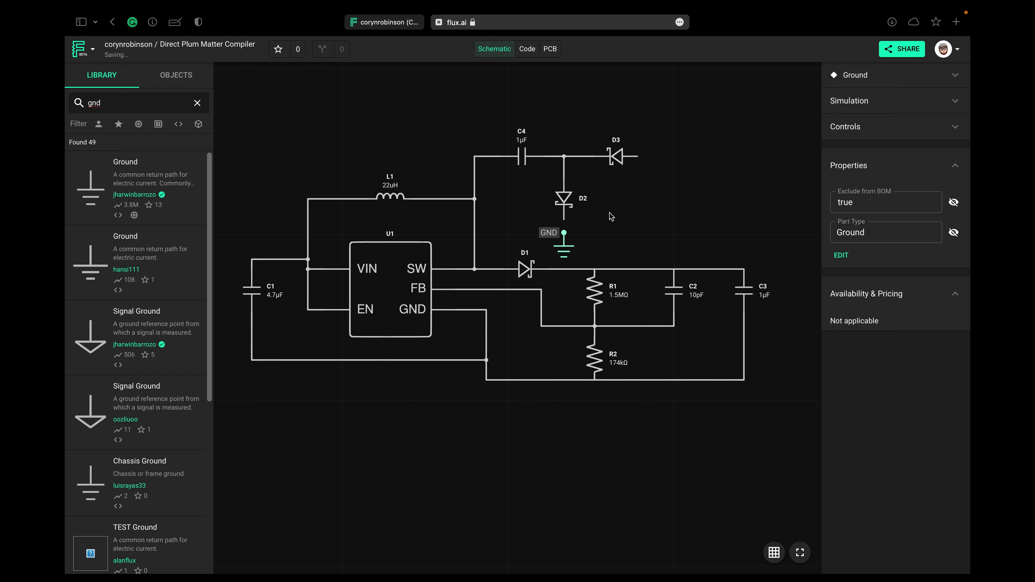
{"action": "left_click", "coordinate": [576, 232]}
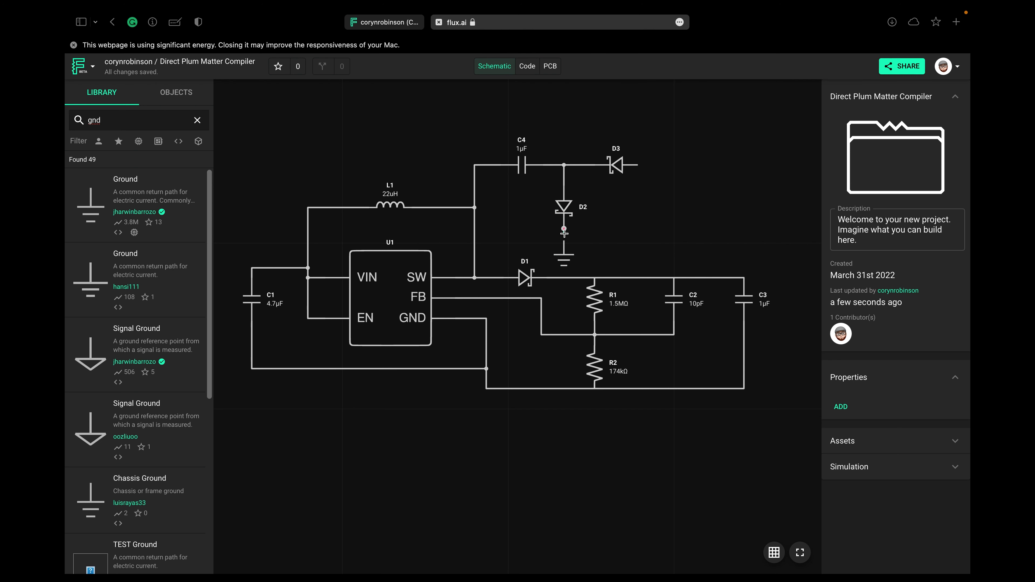
{"action": "left_click_drag", "start_coordinate": [565, 244], "coordinate": [564, 242]}
- Duplicate the Ground symbol below the converter's GND net and wire the copy to that net
{"action": "left_click", "coordinate": [564, 254]}
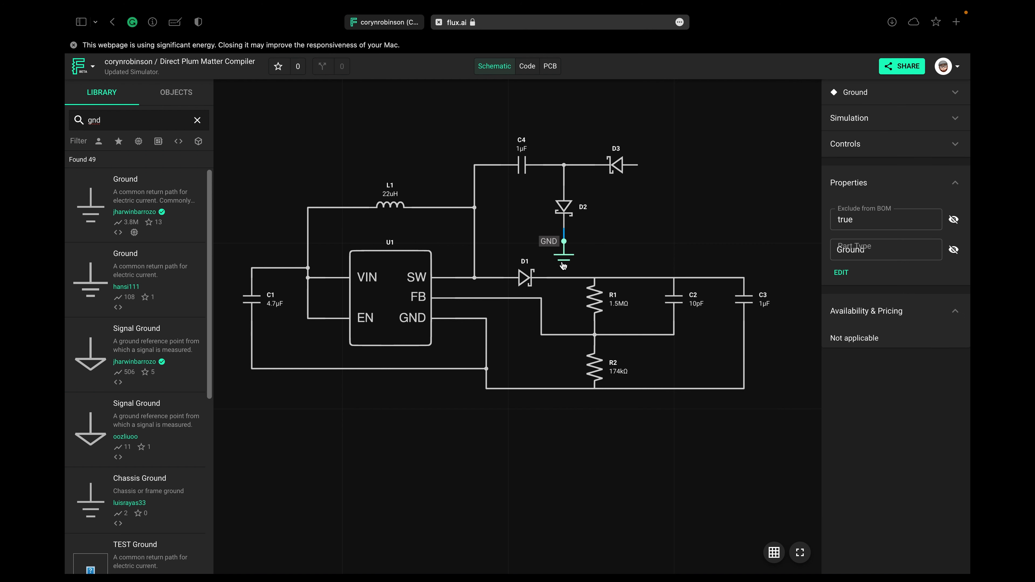
{"action": "key", "text": "super+v"}
{"action": "left_click_drag", "start_coordinate": [498, 414], "coordinate": [499, 389]}
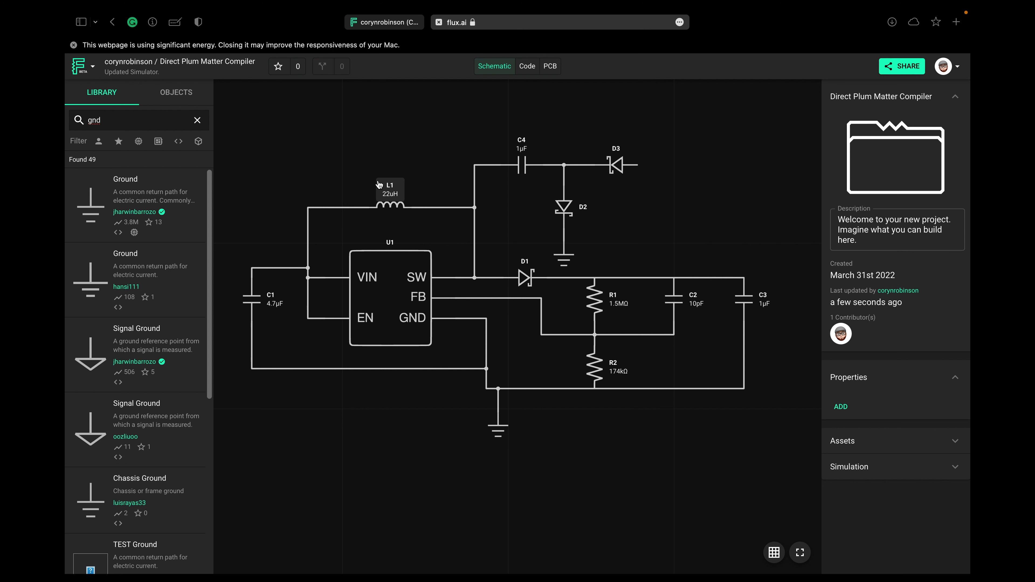
- Duplicate the 4.7µF input capacitor C1 and place the copy vertically, right of and below diode D3
{"action": "left_click", "coordinate": [253, 302]}
{"action": "left_click", "coordinate": [642, 234]}
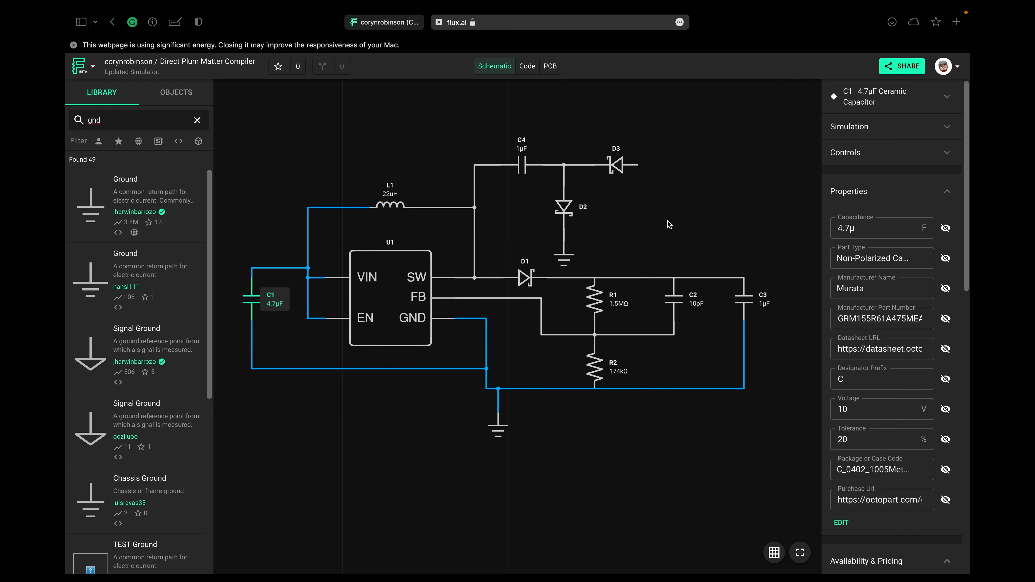
{"action": "key", "text": "super+v"}
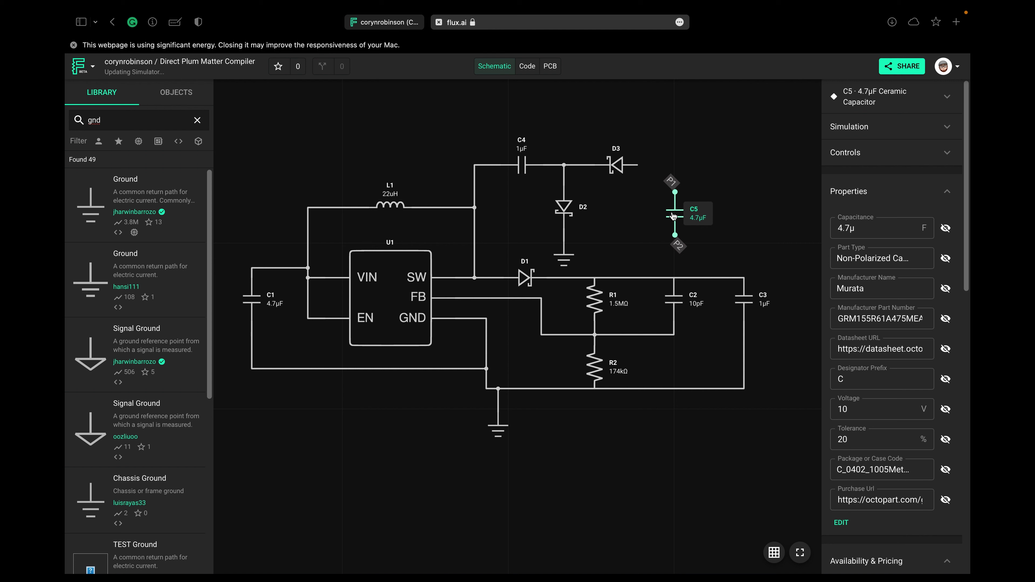
{"action": "left_click_drag", "start_coordinate": [673, 216], "coordinate": [663, 210]}
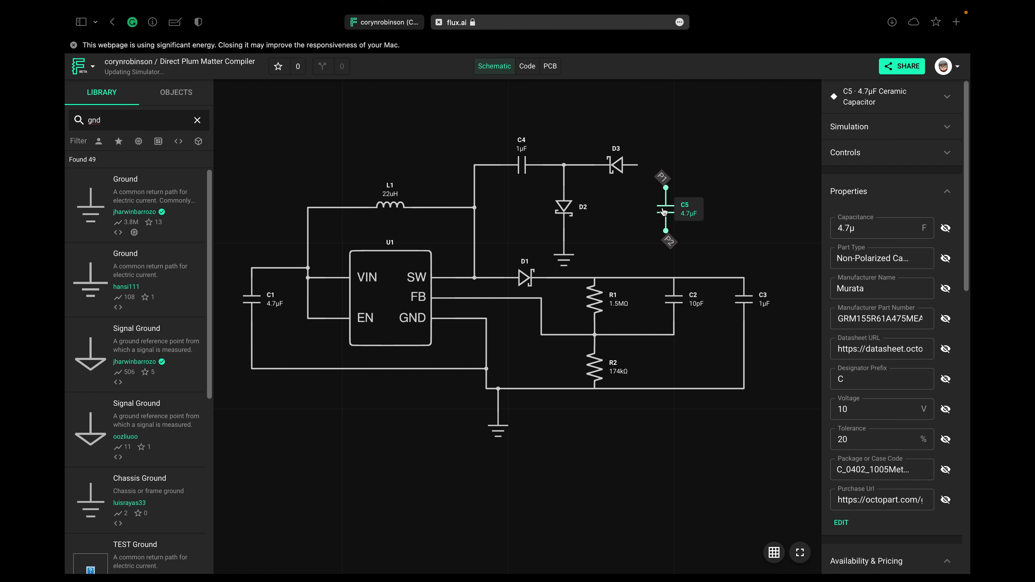
- Wire the new 4.7µF capacitor between diode D3's anode and the ground node under D2
{"action": "left_click", "coordinate": [671, 139]}
{"action": "left_click_drag", "start_coordinate": [639, 167], "coordinate": [666, 189]}
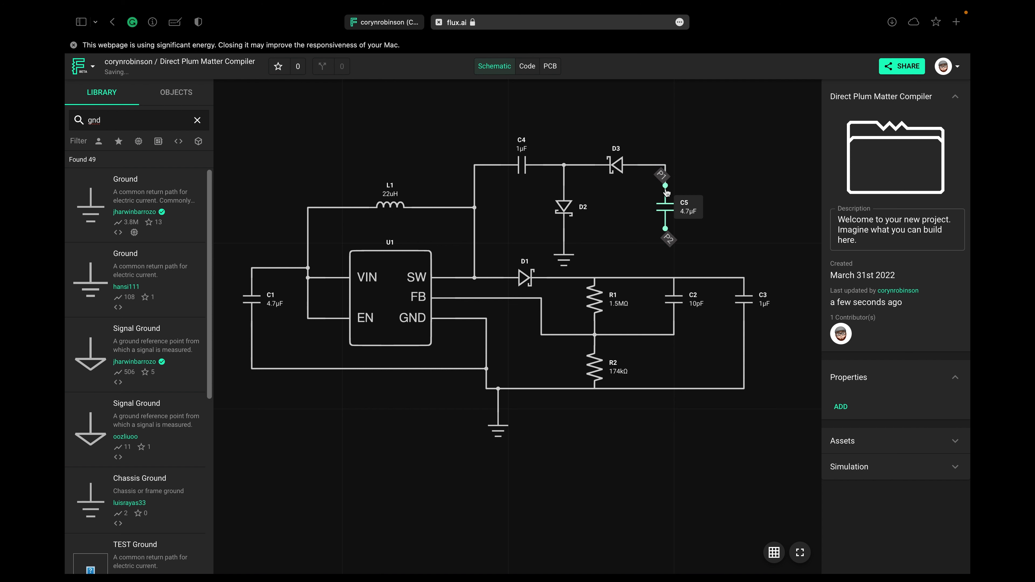
{"action": "left_click_drag", "start_coordinate": [665, 228], "coordinate": [565, 241]}
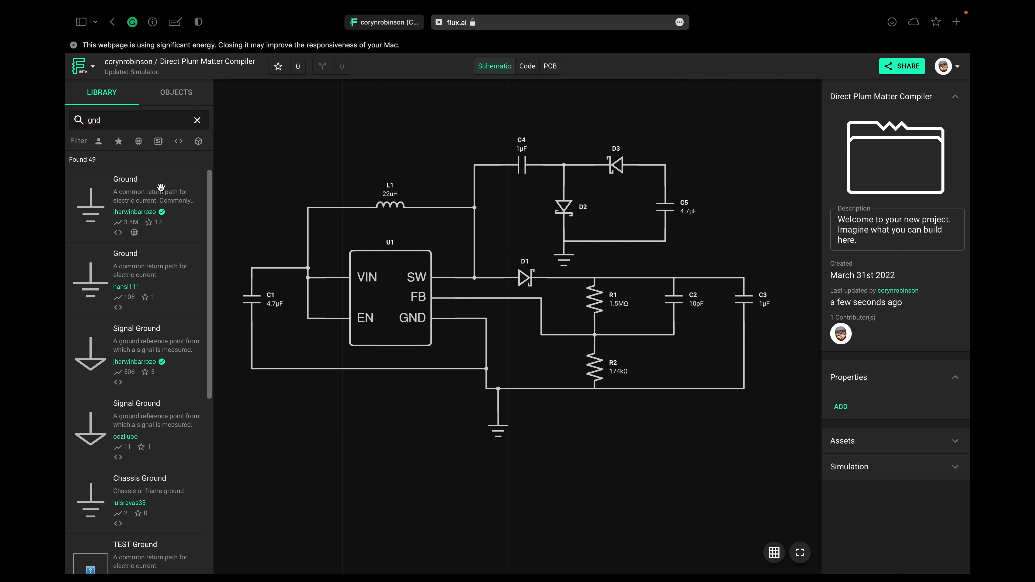
- Place a Terminal above the inductor's input side, flip it horizontally, and wire it to the node joining L1 and VIN
{"action": "left_click", "coordinate": [197, 120]}
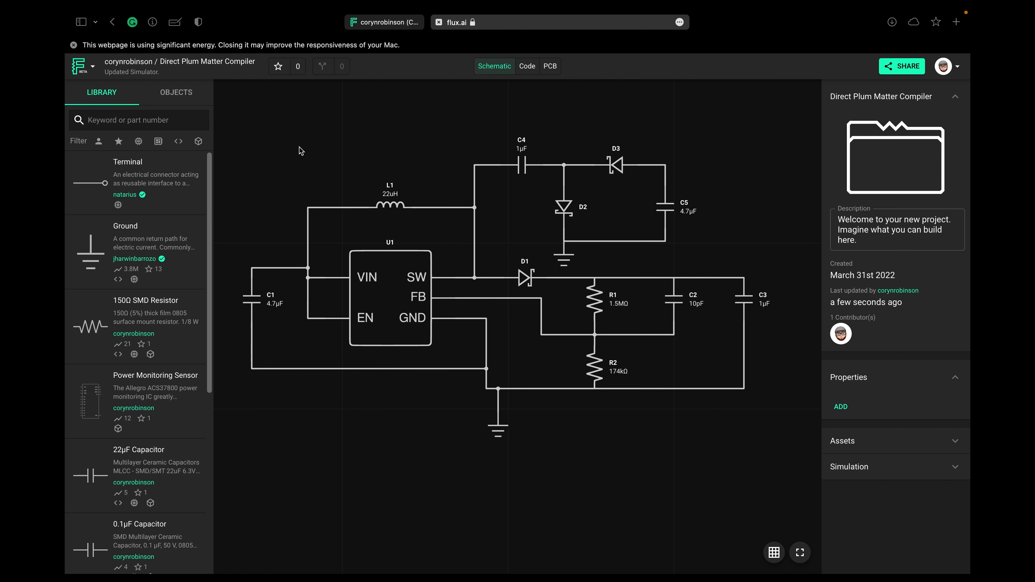
{"action": "left_click_drag", "start_coordinate": [163, 179], "coordinate": [288, 173]}
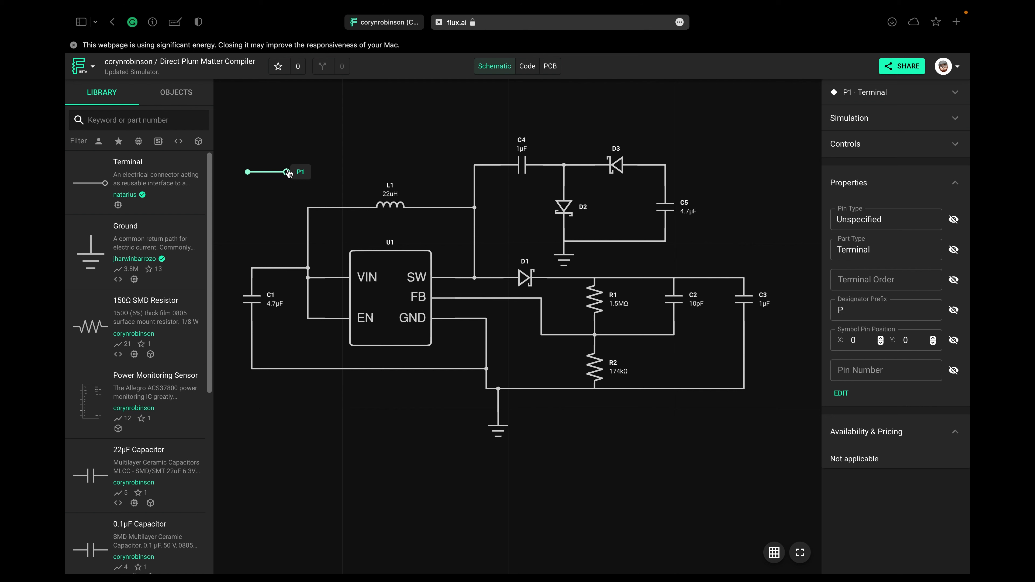
{"action": "right_click", "coordinate": [288, 173]}
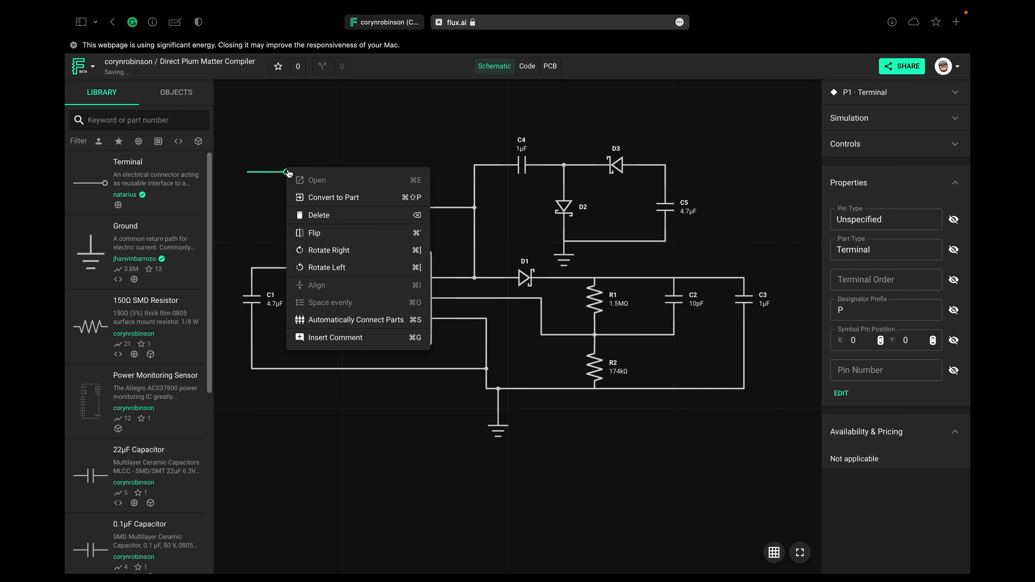
{"action": "left_click", "coordinate": [322, 233]}
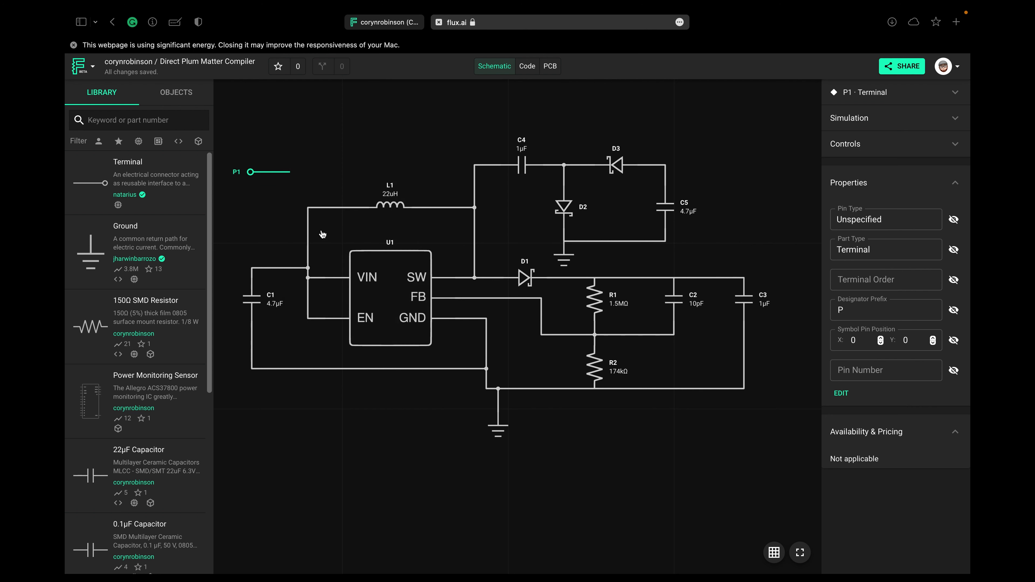
{"action": "left_click", "coordinate": [290, 172]}
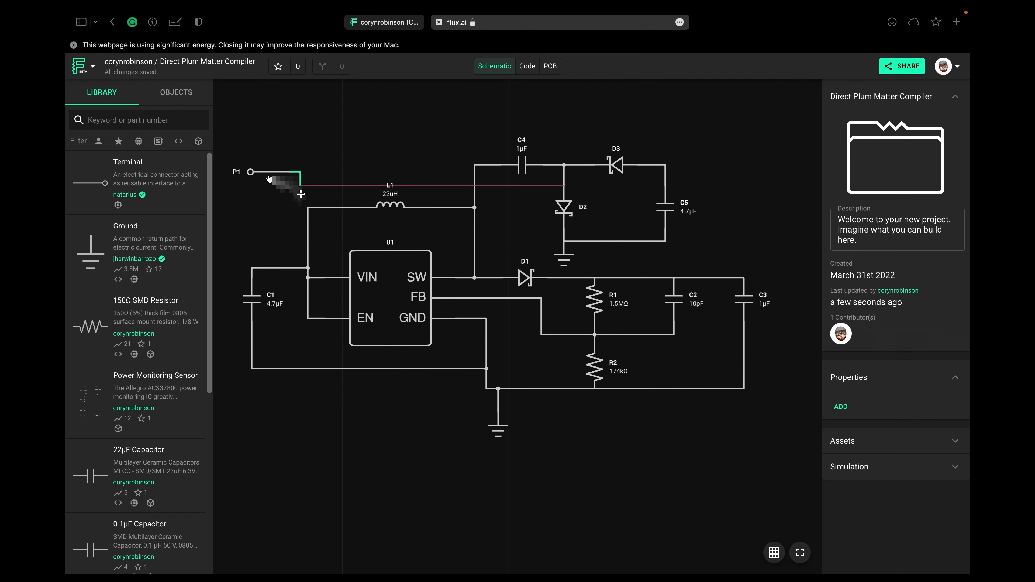
{"action": "left_click", "coordinate": [308, 209]}
- Set the new input terminal's designator to VIN
{"action": "left_click", "coordinate": [251, 174]}
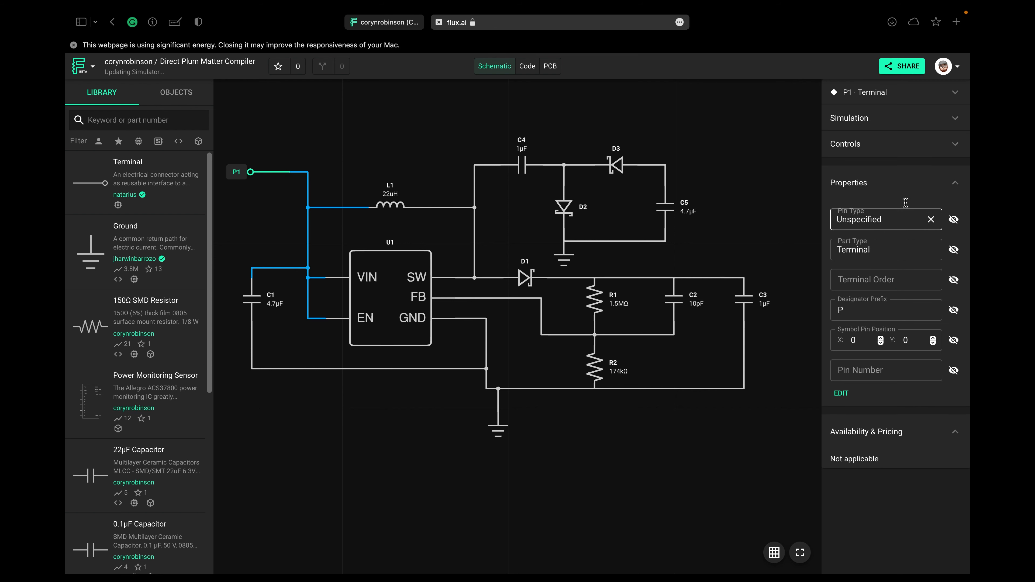
{"action": "left_click", "coordinate": [900, 92]}
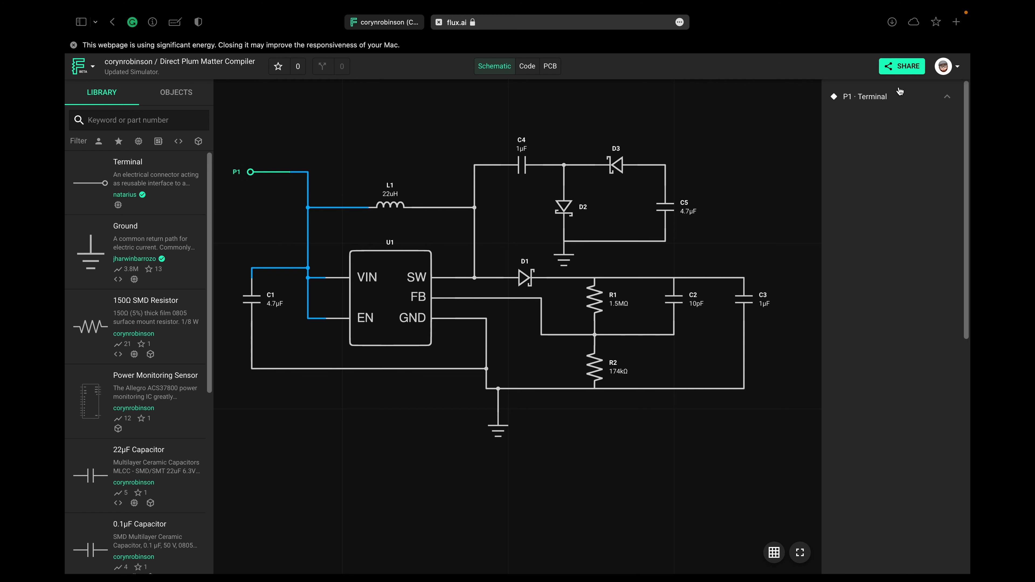
{"action": "left_click", "coordinate": [858, 223]}
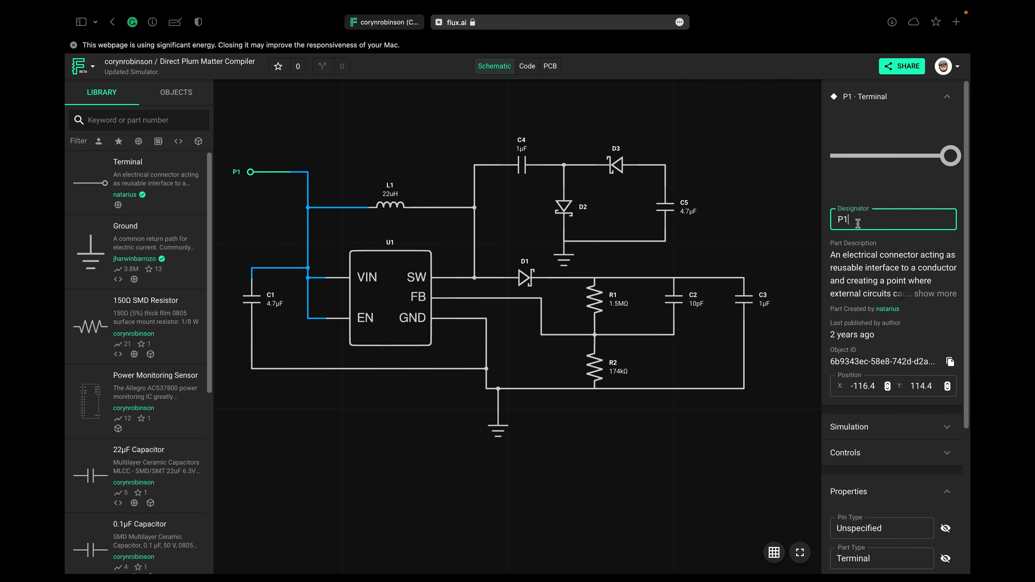
{"action": "key", "text": "BackSpace"}
{"action": "key", "text": "BackSpace"}
{"action": "type", "text": "VIN"}
{"action": "key", "text": "Return"}
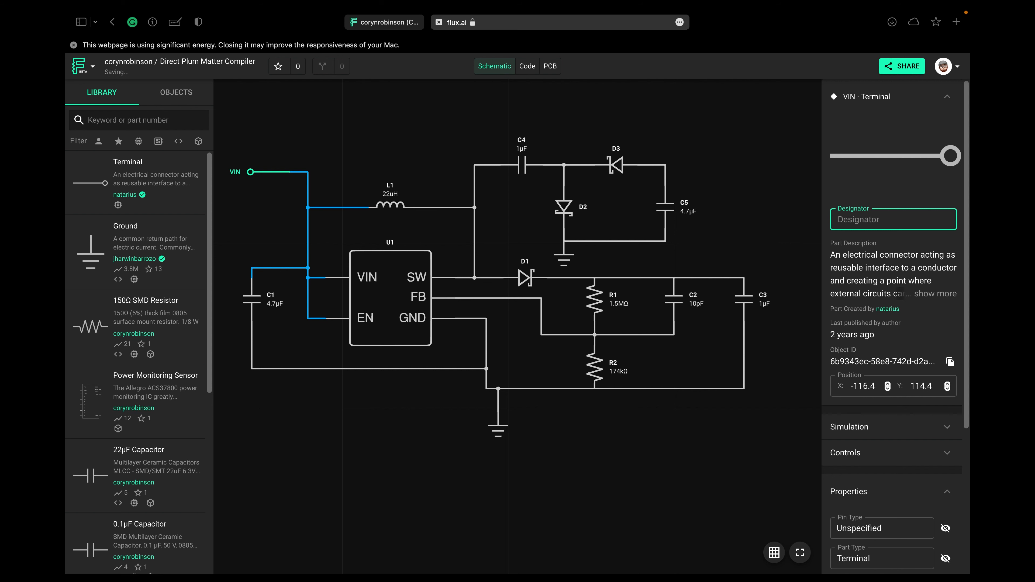
- Replace the input terminal's designator with +5V
{"action": "type", "text": "+5"}
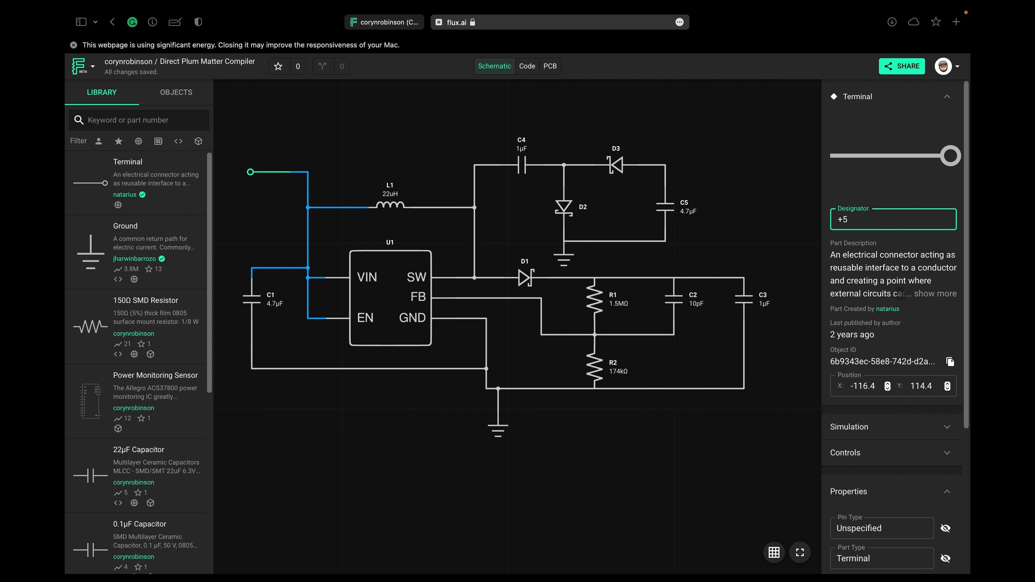
{"action": "type", "text": "V"}
{"action": "left_click", "coordinate": [741, 199]}
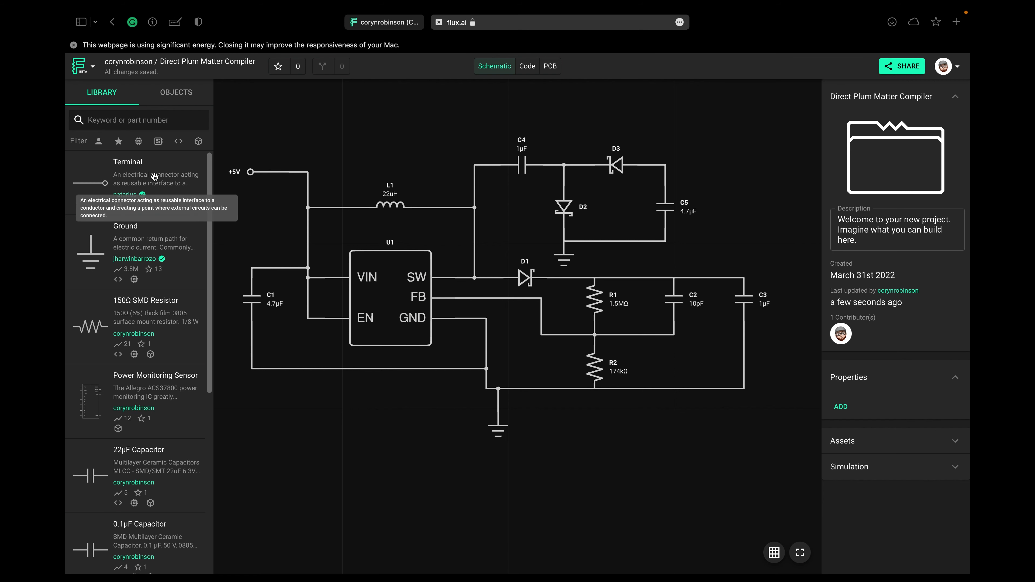
- Place a Terminal below the ground rail near R2, wire it to that rail, and name it GND
{"action": "left_click_drag", "start_coordinate": [193, 193], "coordinate": [630, 443]}
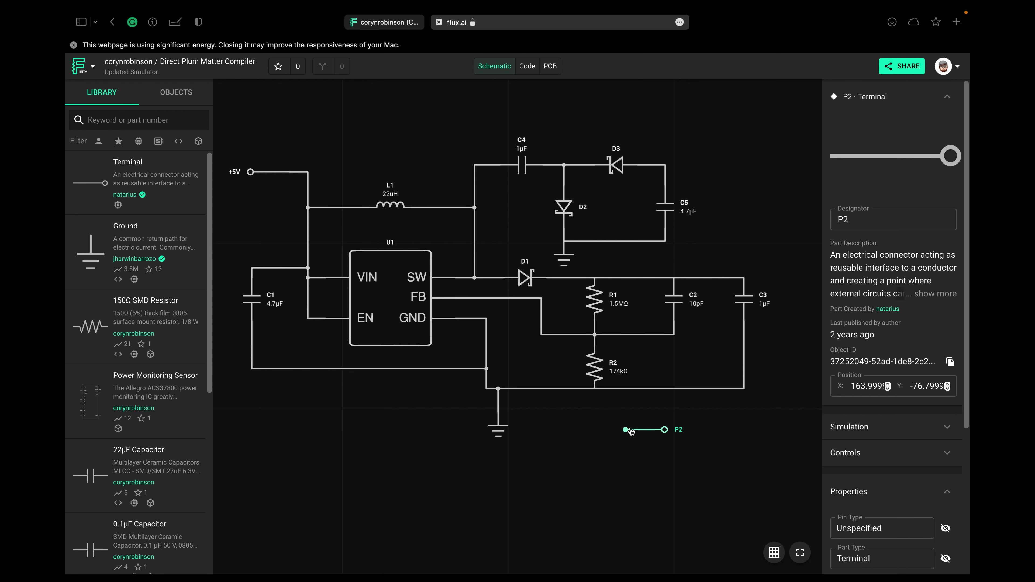
{"action": "left_click_drag", "start_coordinate": [625, 430], "coordinate": [628, 392]}
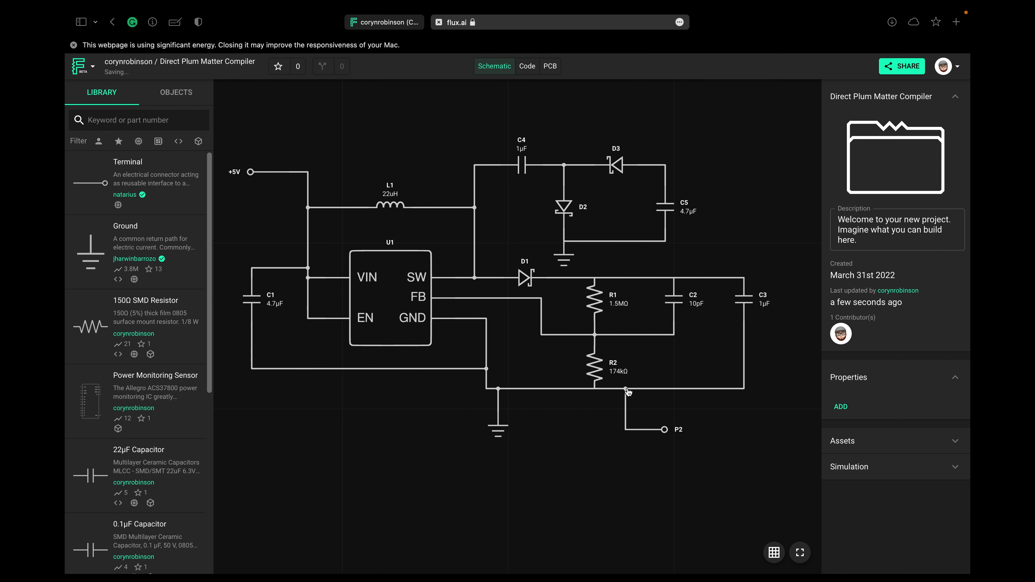
{"action": "left_click", "coordinate": [665, 431]}
{"action": "left_click_drag", "start_coordinate": [838, 220], "coordinate": [969, 230]}
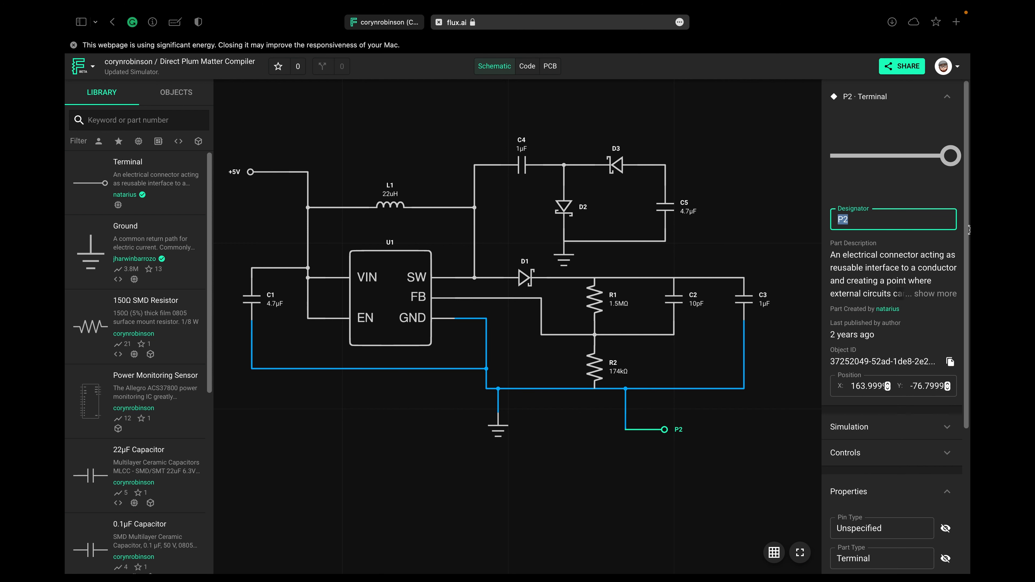
{"action": "type", "text": "GND"}
{"action": "left_click", "coordinate": [762, 429]}
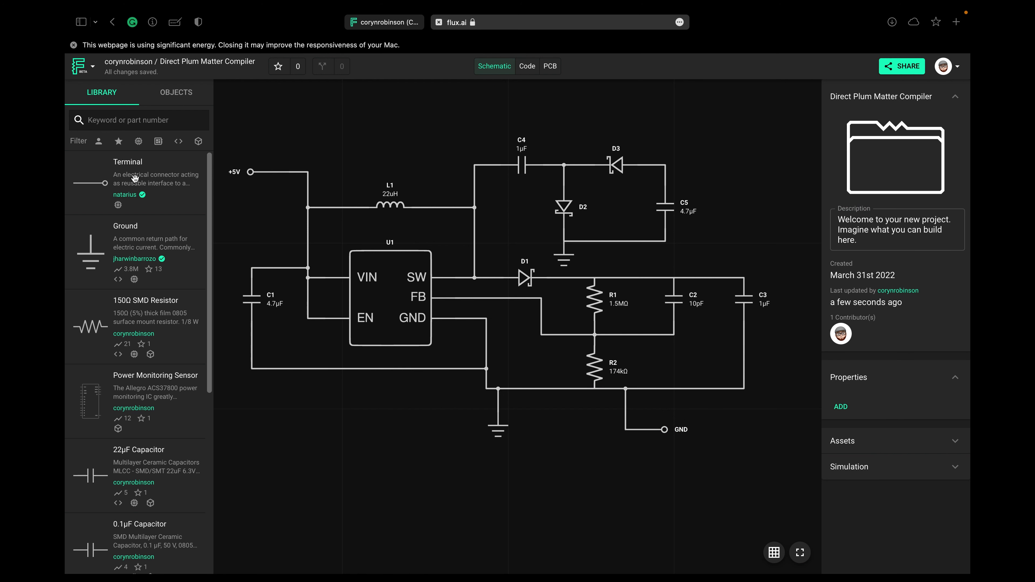
- Place a Terminal above the output rail, wire it to the rail between C2 and C3, and name it +12V
{"action": "mouse_move", "coordinate": [134, 178]}
{"action": "left_mouse_down"}
{"action": "mouse_move", "coordinate": [612, 183]}
{"action": "mouse_move", "coordinate": [764, 192]}
{"action": "mouse_move", "coordinate": [797, 209]}
{"action": "mouse_move", "coordinate": [815, 241]}
{"action": "mouse_move", "coordinate": [737, 245]}
{"action": "mouse_move", "coordinate": [719, 282]}
{"action": "left_mouse_up"}
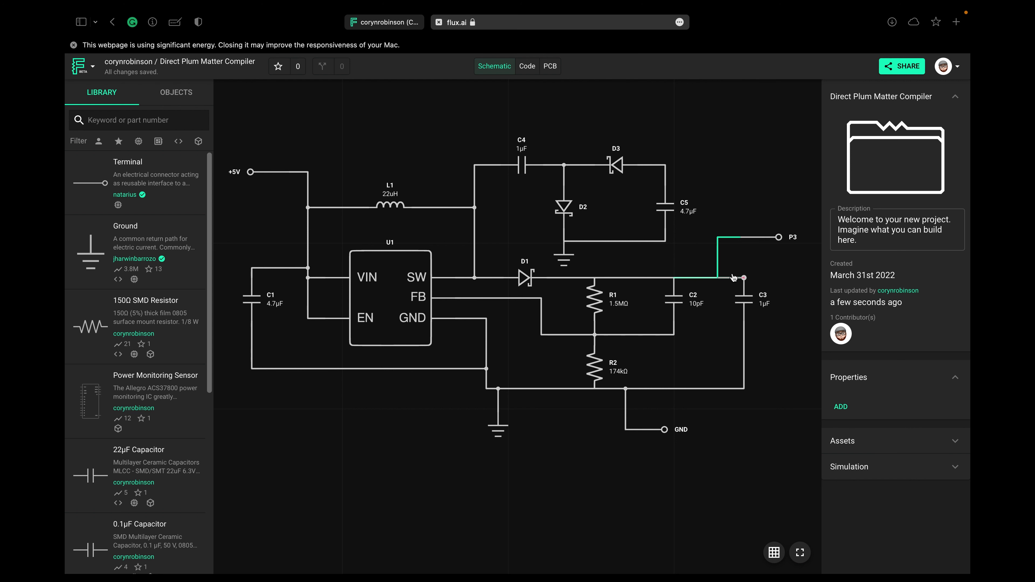
{"action": "left_click", "coordinate": [789, 240]}
{"action": "double_click", "coordinate": [848, 220]}
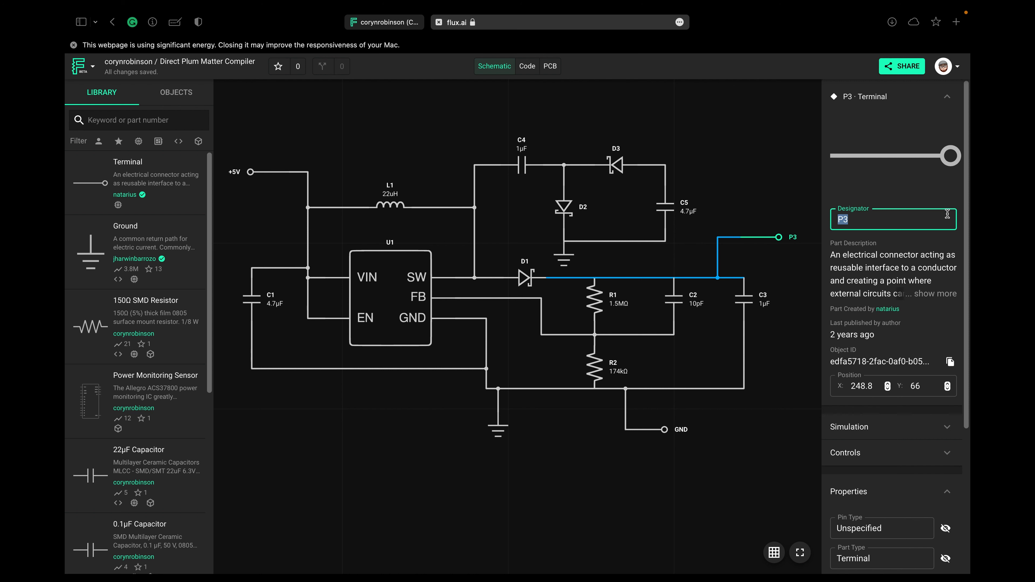
{"action": "type", "text": "+12"}
{"action": "type", "text": "V"}
{"action": "key", "text": "Return"}
{"action": "left_click", "coordinate": [736, 173]}
- Place a Terminal to the right of C5, wire it to the D3–C5 node, and name it -12V
{"action": "mouse_move", "coordinate": [181, 183]}
{"action": "left_mouse_down"}
{"action": "mouse_move", "coordinate": [764, 159]}
{"action": "mouse_move", "coordinate": [665, 165]}
{"action": "left_mouse_up"}
{"action": "left_click", "coordinate": [732, 170]}
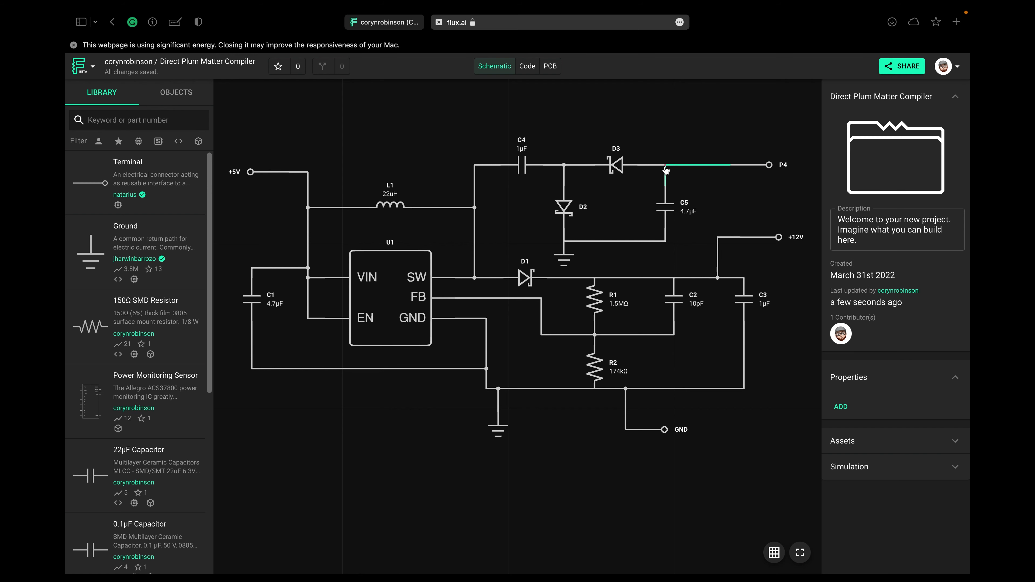
{"action": "left_click", "coordinate": [784, 168]}
{"action": "double_click", "coordinate": [870, 219]}
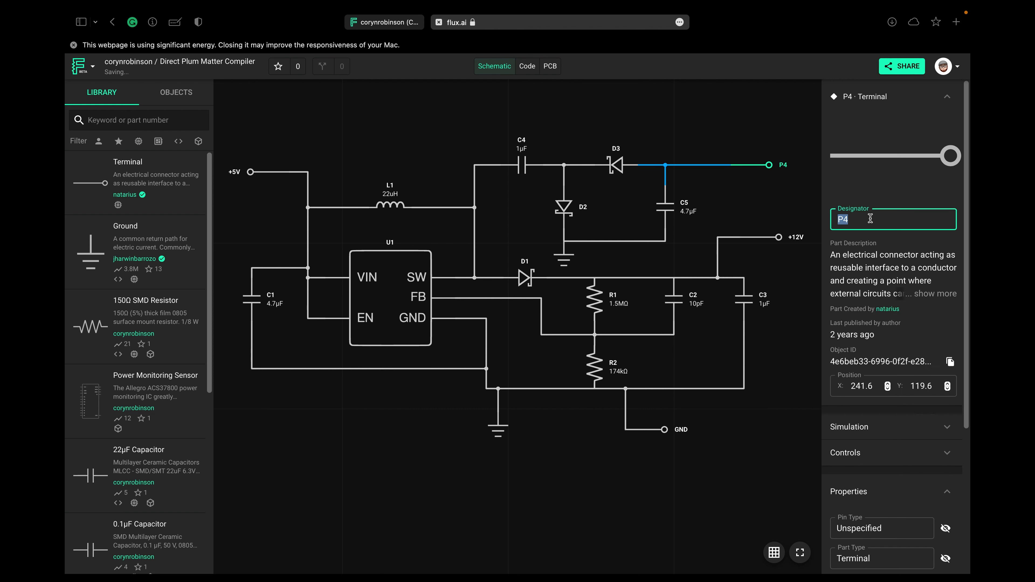
{"action": "type", "text": "-12V"}
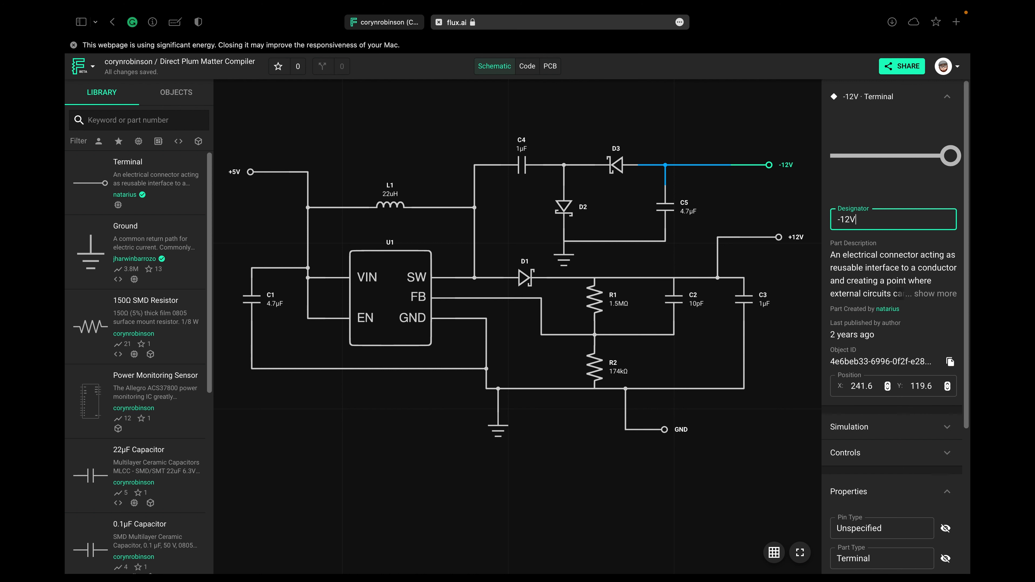
{"action": "left_click", "coordinate": [651, 503]}
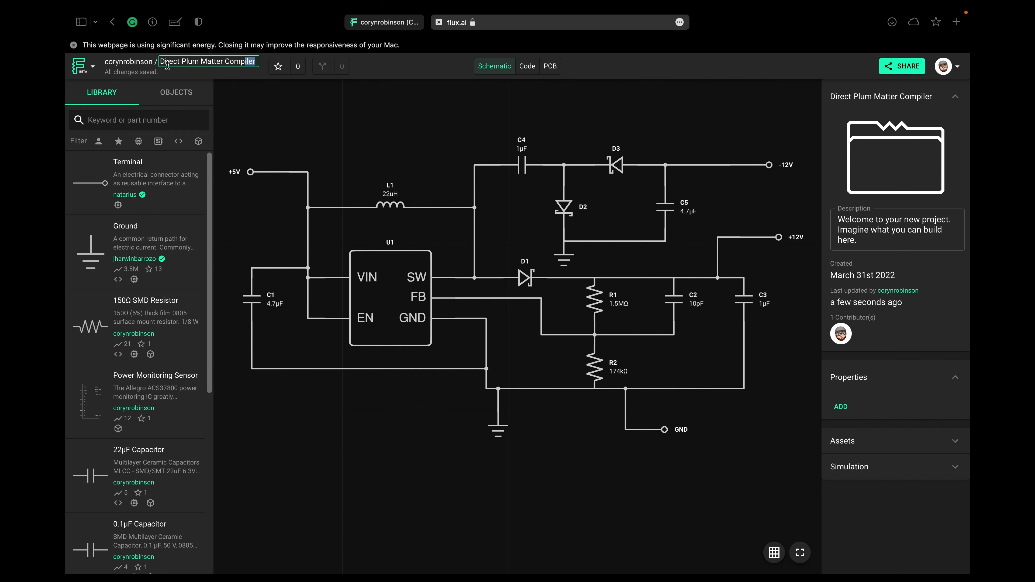
- Rename the project to "+/-12V Boost Converter"
{"action": "left_click", "coordinate": [256, 61]}
{"action": "key", "text": "BackSpace"}
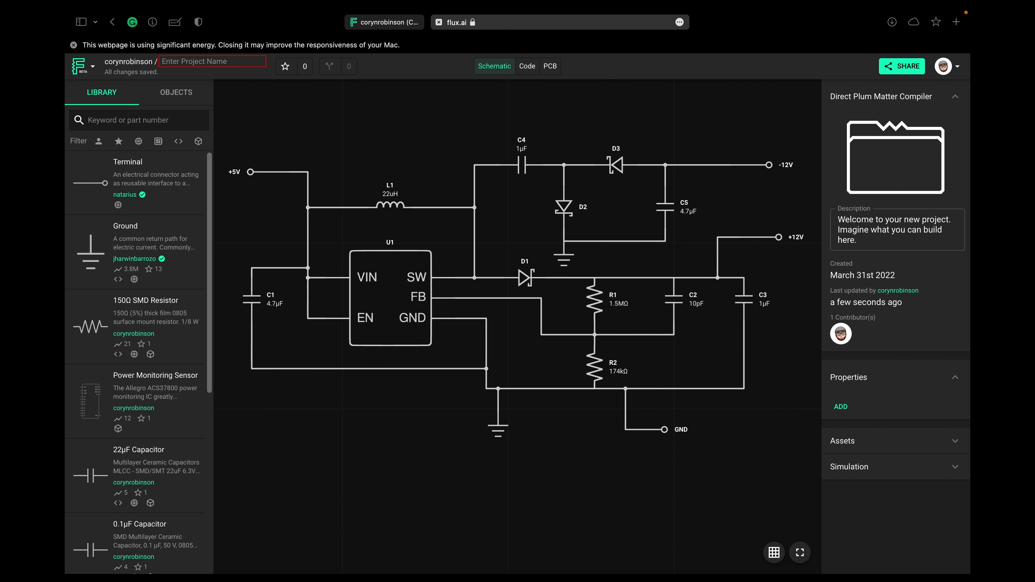
{"action": "type", "text": "+/-12"}
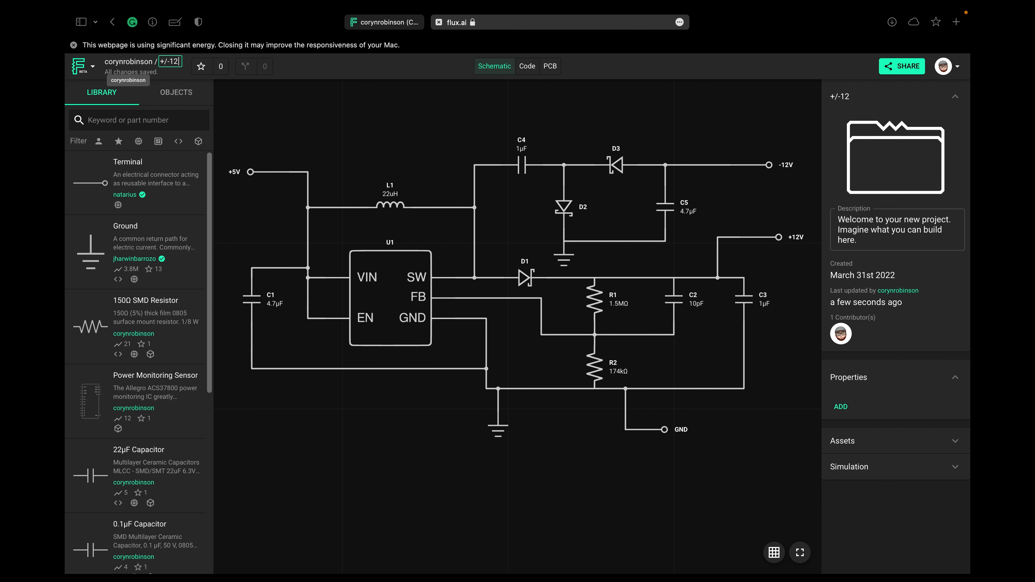
{"action": "type", "text": "V Boost Convert"}
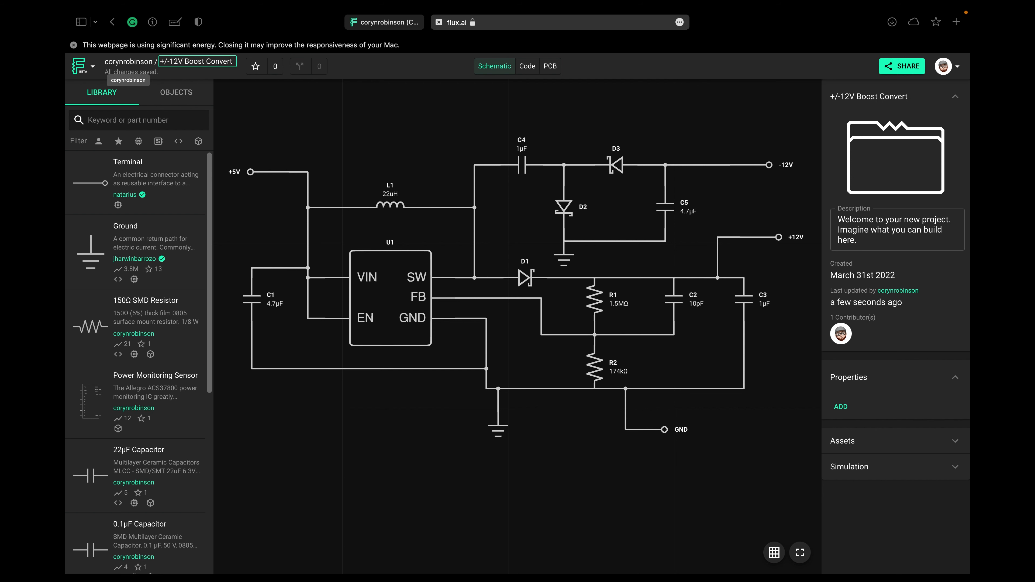
{"action": "type", "text": "er"}
{"action": "key", "text": "Return"}
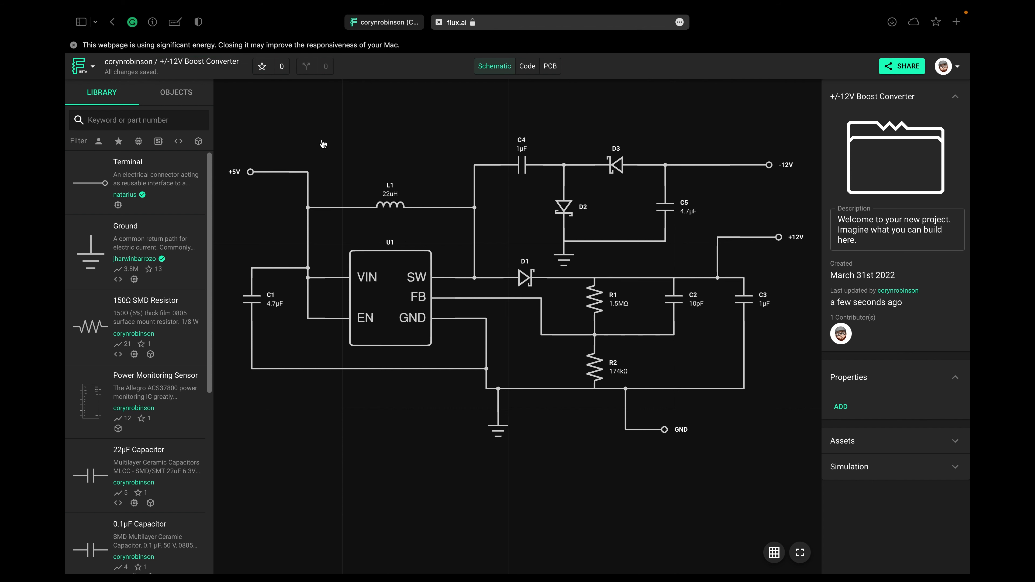